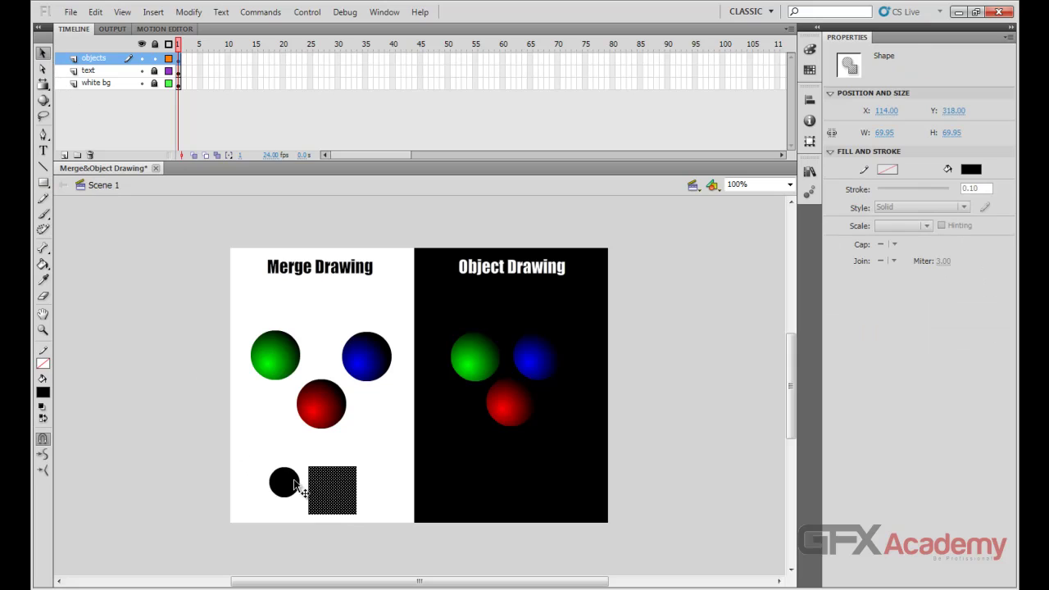
- Select the black square on the Merge Drawing side and examine its dotted selection pattern at up to 1600% magnification
click(295, 486)
click(328, 487)
key(ctrl+equal)
key(ctrl+equal)
key(ctrl+equal)
key(ctrl+equal)
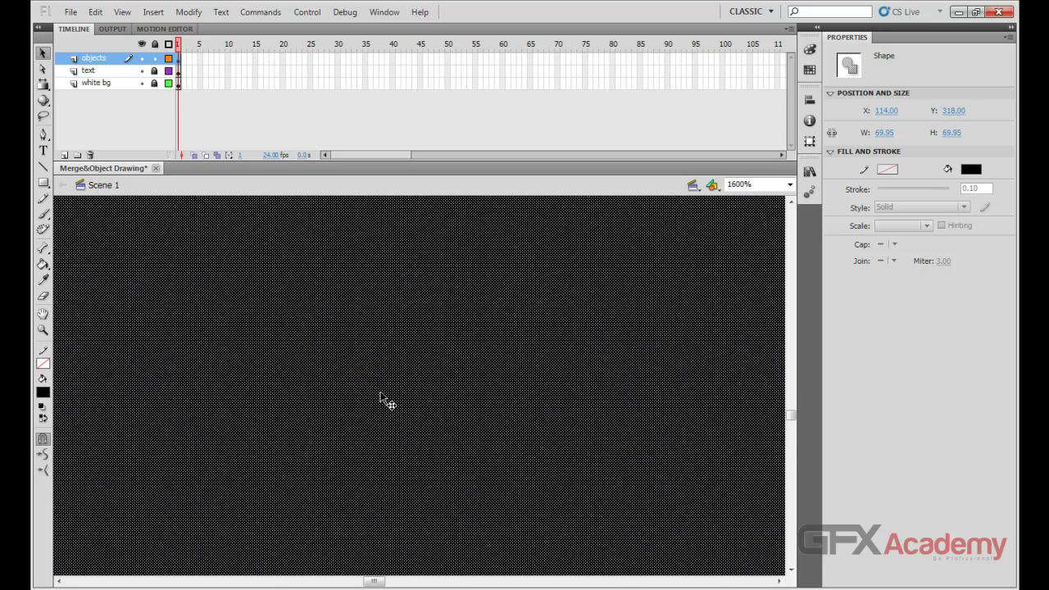
key(ctrl+minus)
key(ctrl+minus)
key(ctrl+minus)
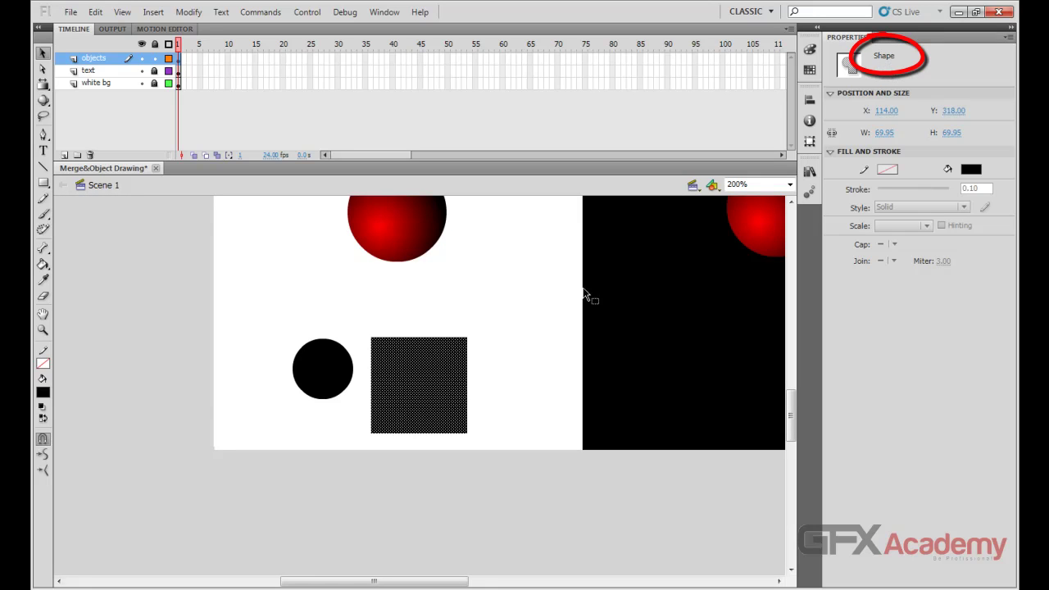
- Delete the black square and the small black circle from the Merge Drawing side, and return the view to 100%
click(315, 373)
click(407, 377)
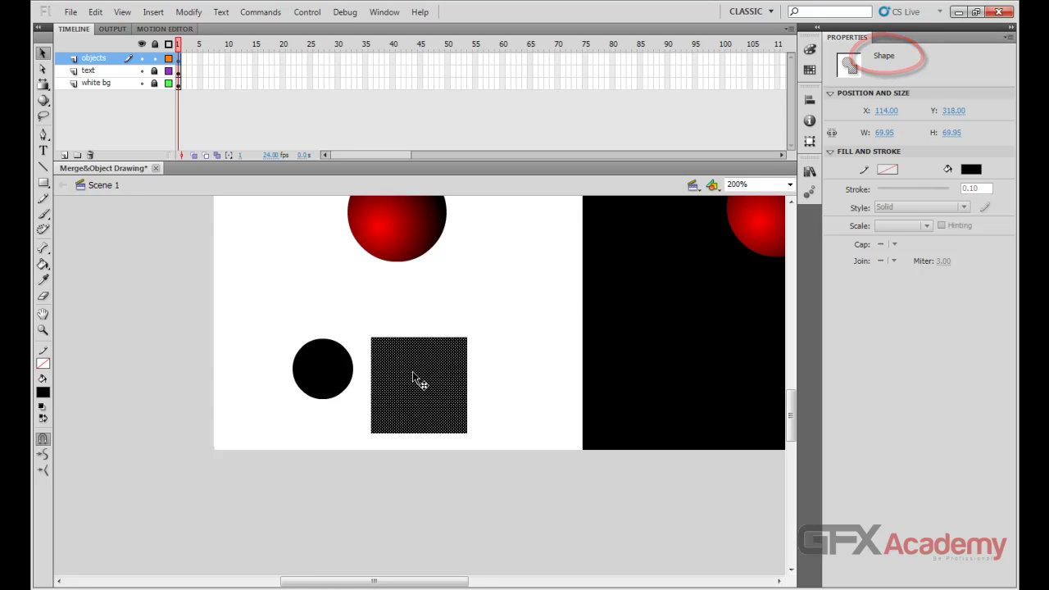
key(Delete)
click(335, 381)
key(Delete)
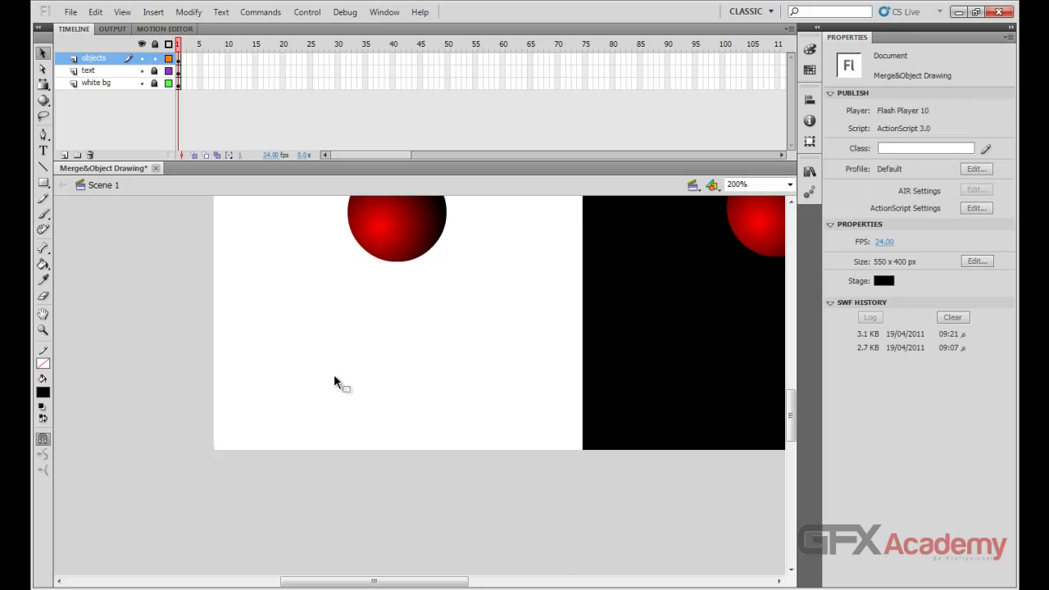
key(ctrl+1)
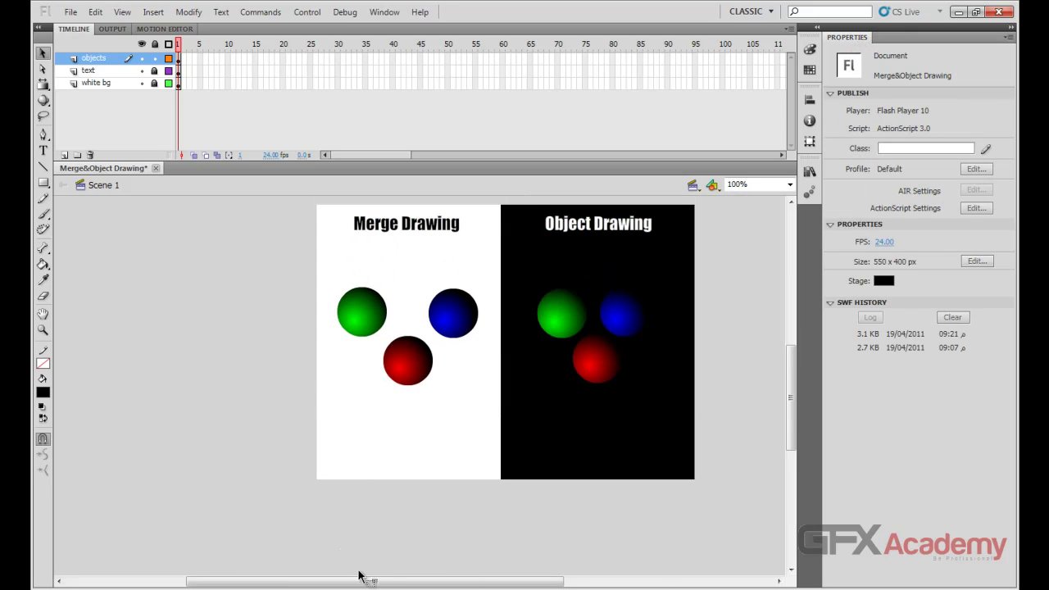
drag(374, 584, 388, 584)
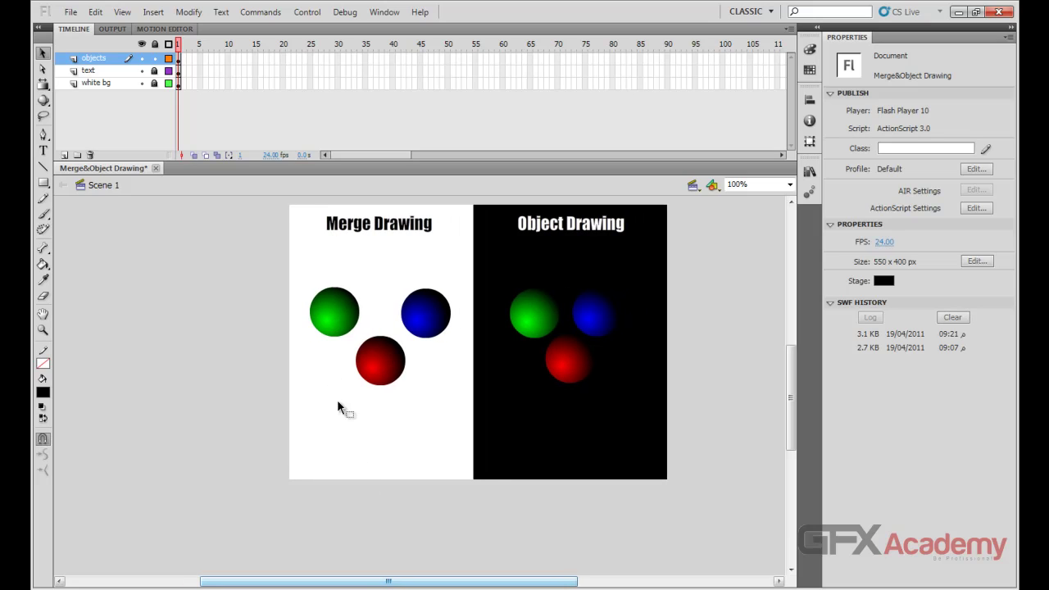
- Bend the edge of the green Merge Drawing circle inward to distort its shape, and undo the reshaping
click(340, 313)
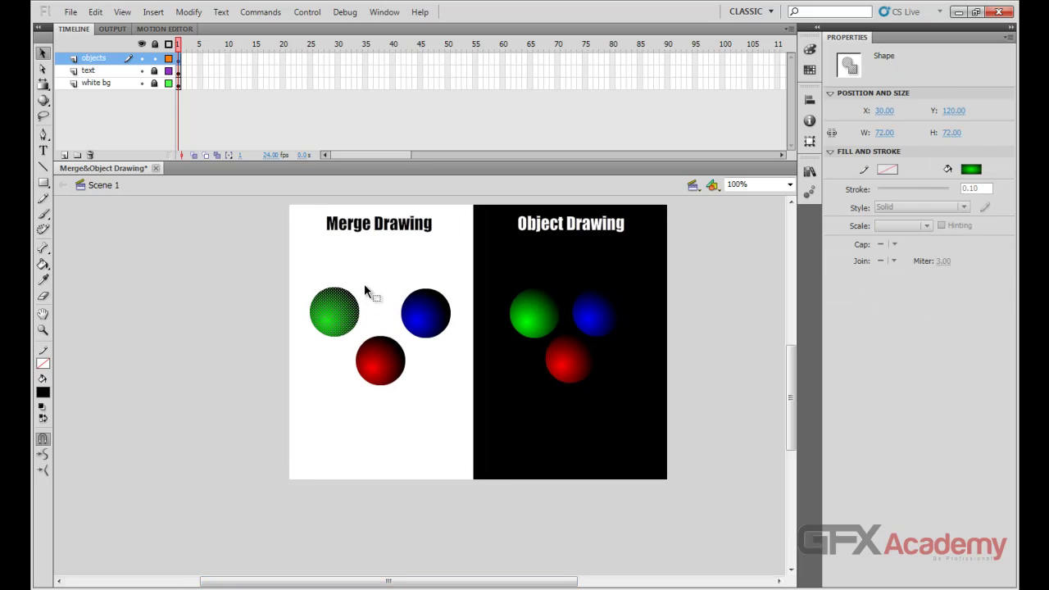
click(364, 284)
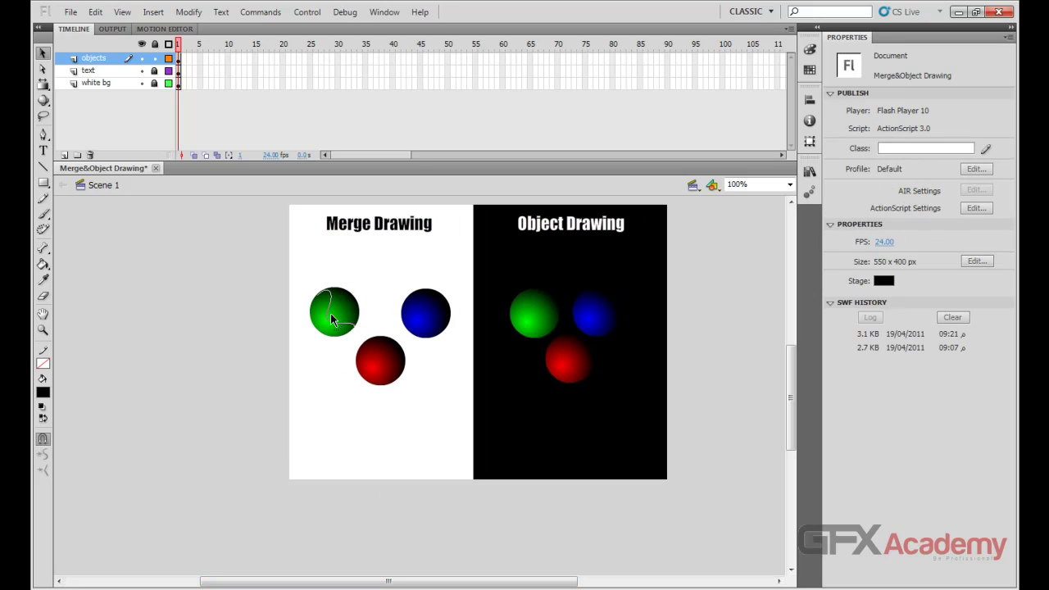
drag(355, 309, 327, 316)
key(ctrl+z)
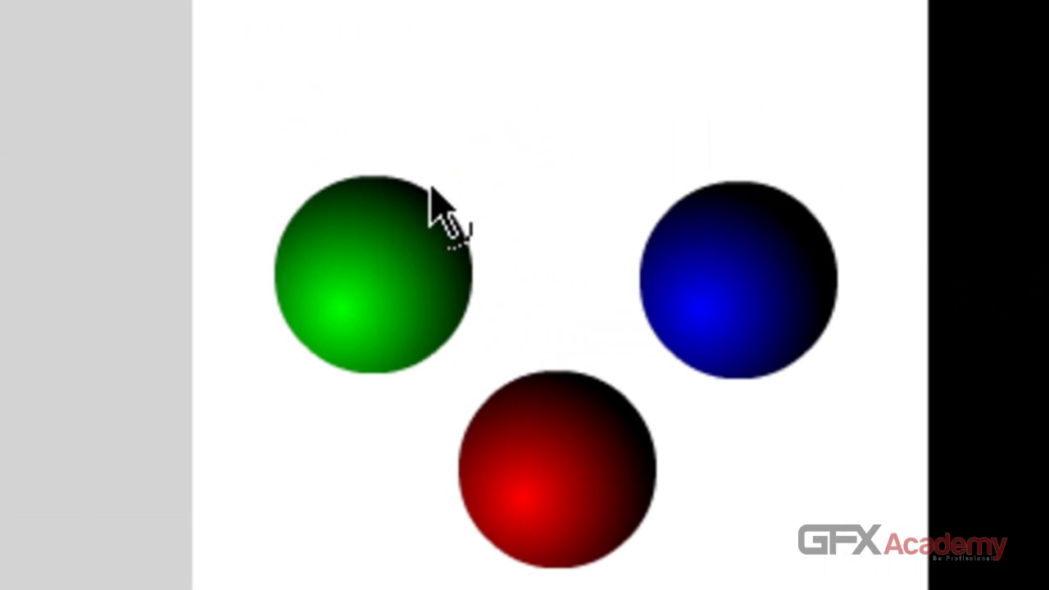
mouse_move(435, 201)
mouse_down()
mouse_move(408, 269)
mouse_move(420, 283)
mouse_move(392, 342)
mouse_up()
key(Delete)
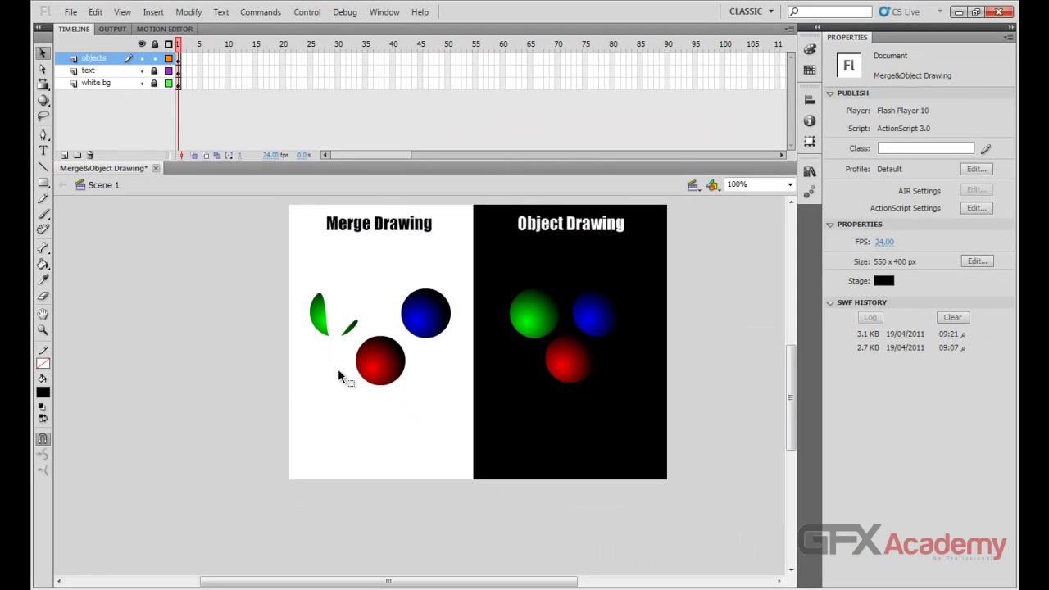
key(ctrl+z)
- Select the green, red and blue Merge Drawing circles one by one to examine them as separate shapes
click(347, 317)
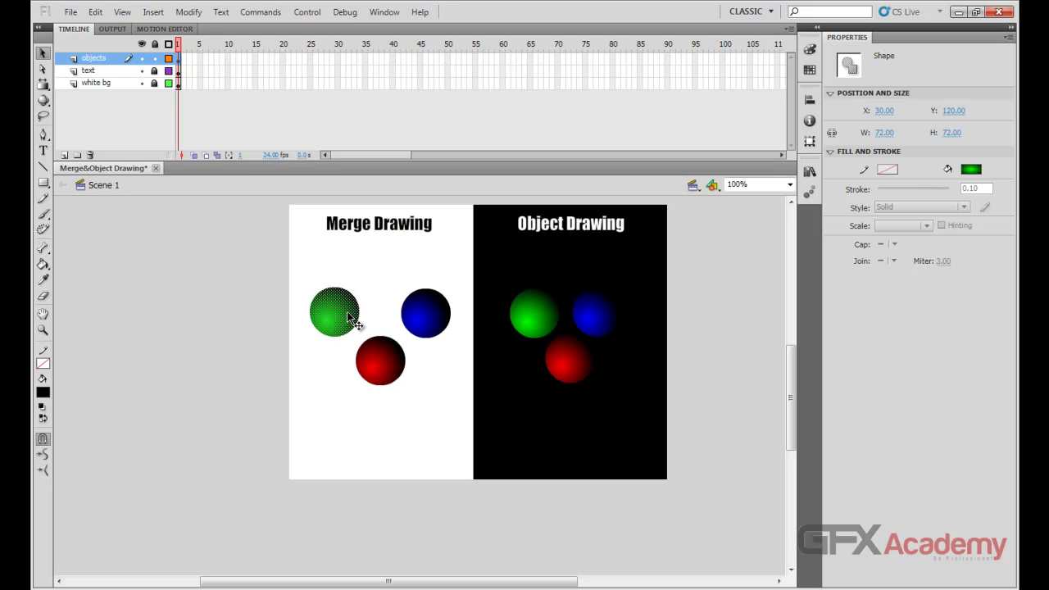
click(368, 268)
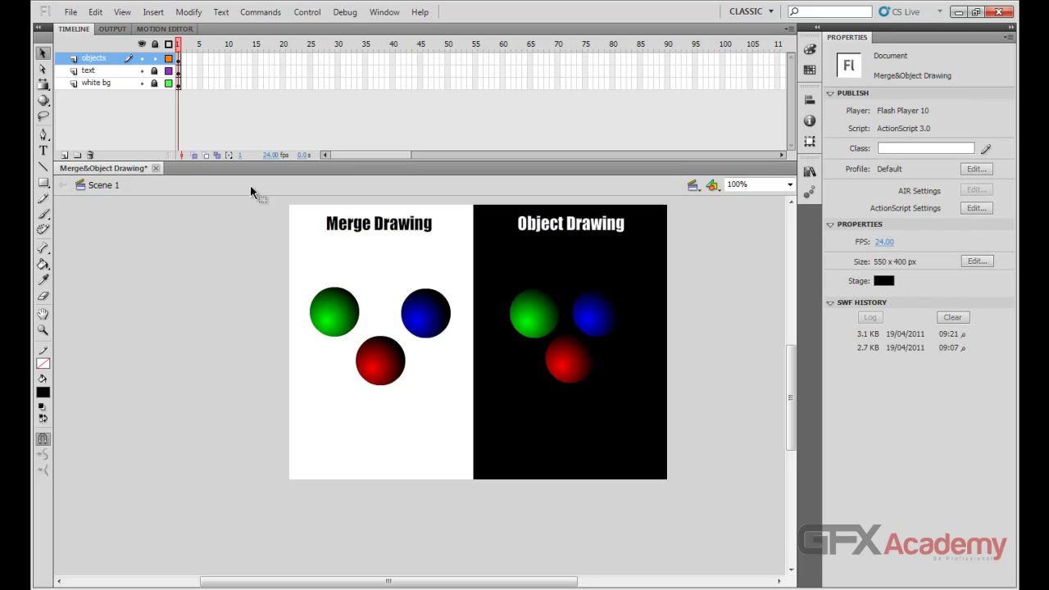
click(345, 307)
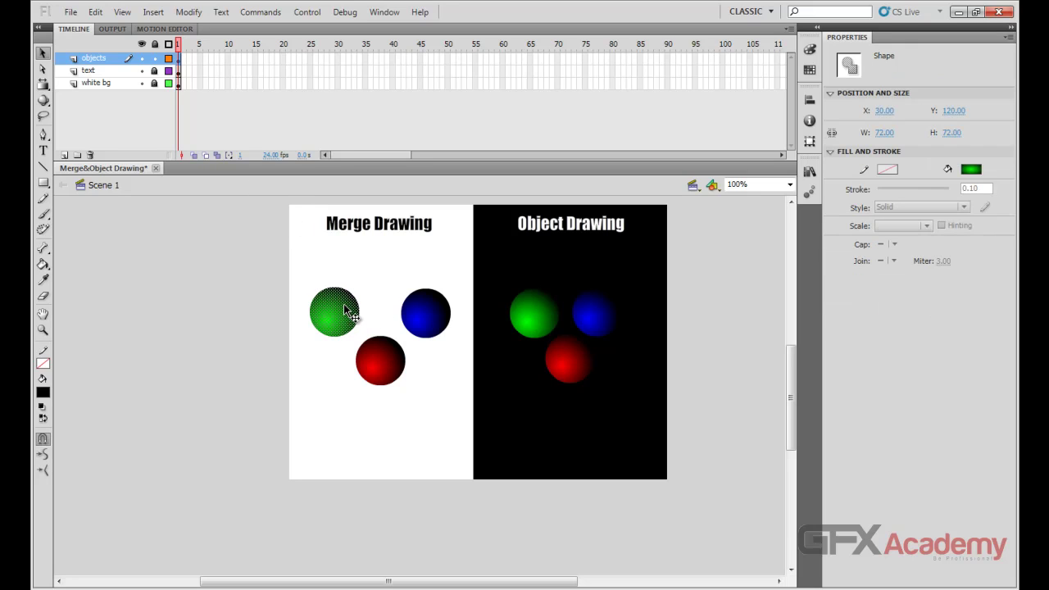
click(392, 371)
click(427, 321)
click(342, 316)
click(363, 283)
- Move the green Merge Drawing circle to about X 63, Y 147 and the blue one to about X 148, Y 175, overlapping red
click(335, 294)
drag(328, 304, 352, 329)
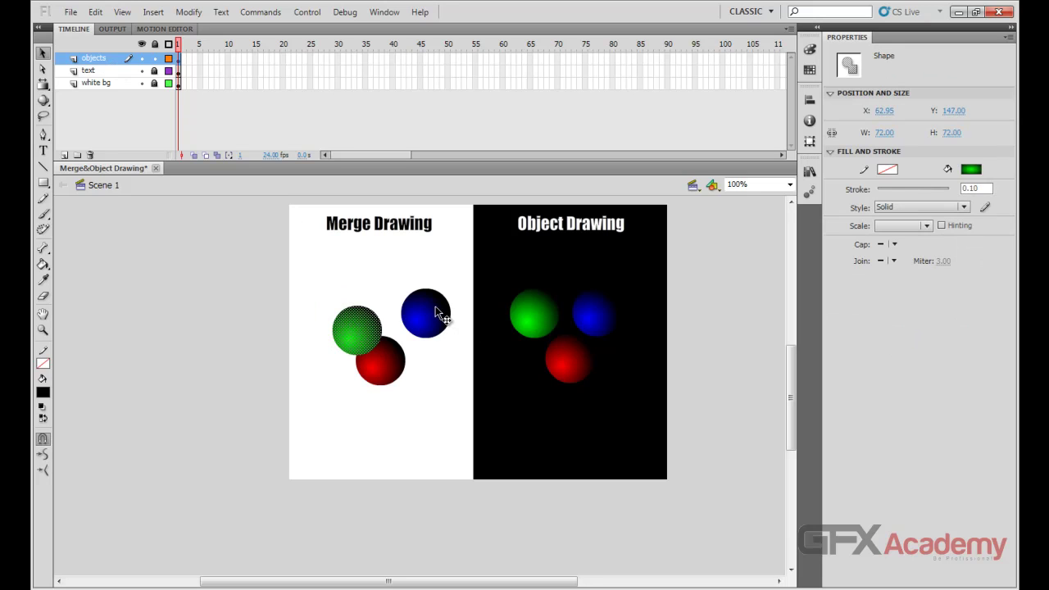
drag(437, 312, 427, 350)
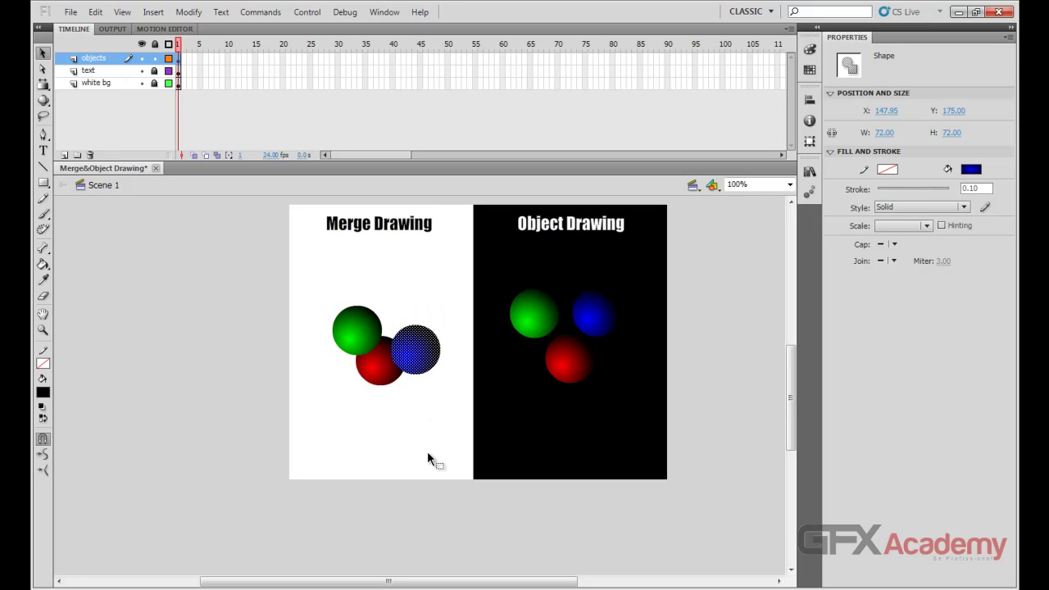
click(403, 445)
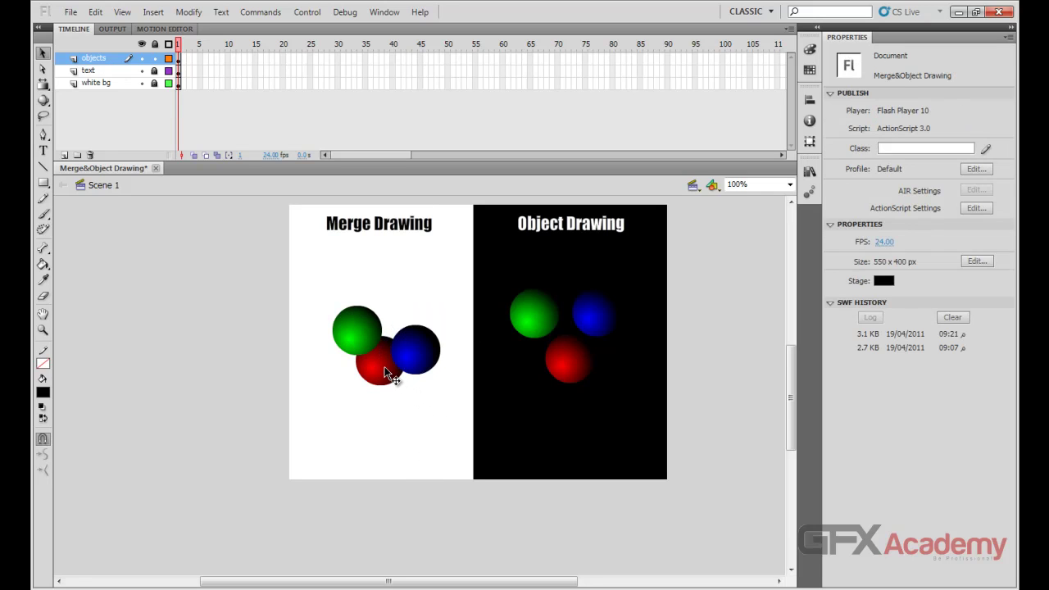
- Move the overlapped red circle away to about X 87, Y 219, and undo the moves of all three circles
drag(384, 366, 378, 387)
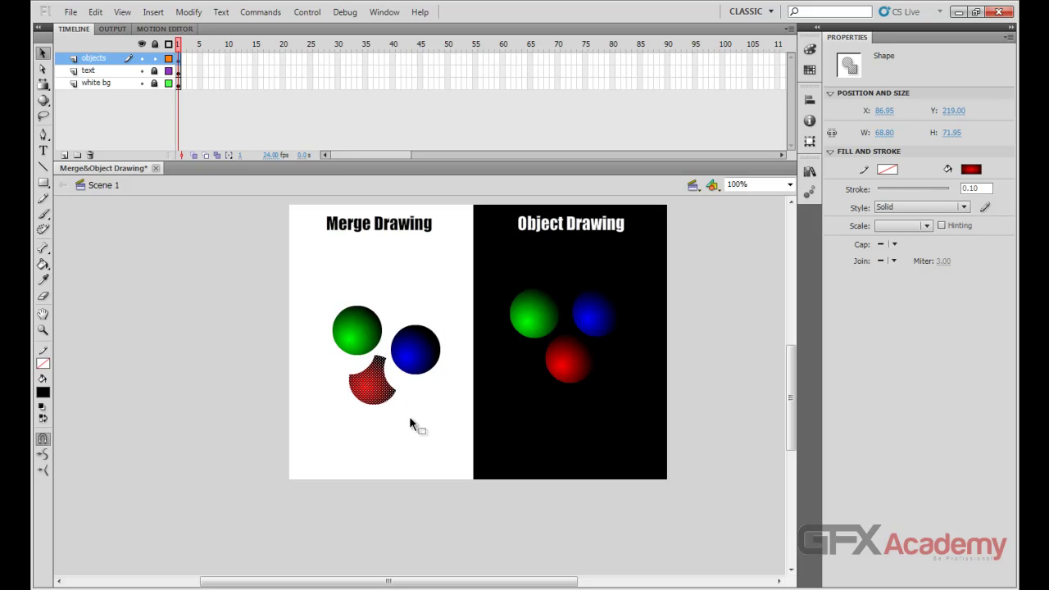
key(ctrl+z)
key(ctrl+z)
key(ctrl+z)
key(ctrl+z)
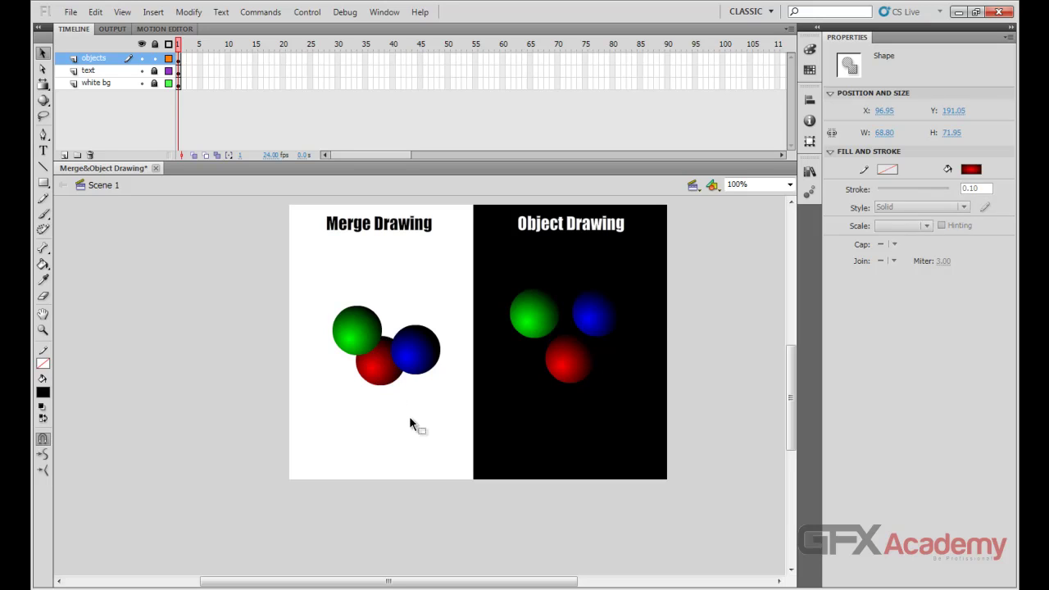
key(ctrl+z)
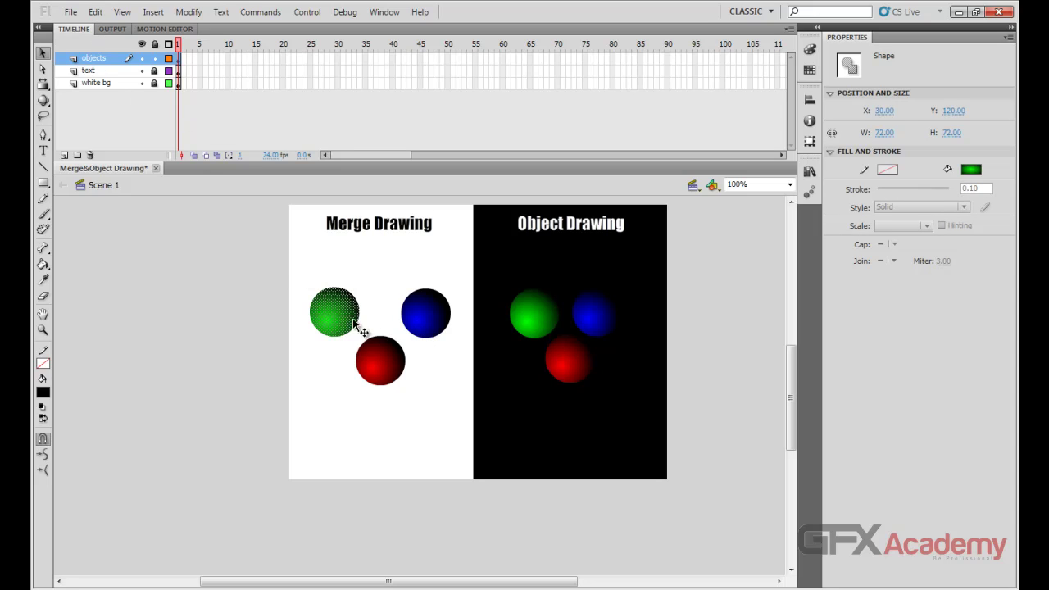
- Cut the blue and red Merge Drawing circles from the objects layer and paste them in place on a new layer
click(426, 330)
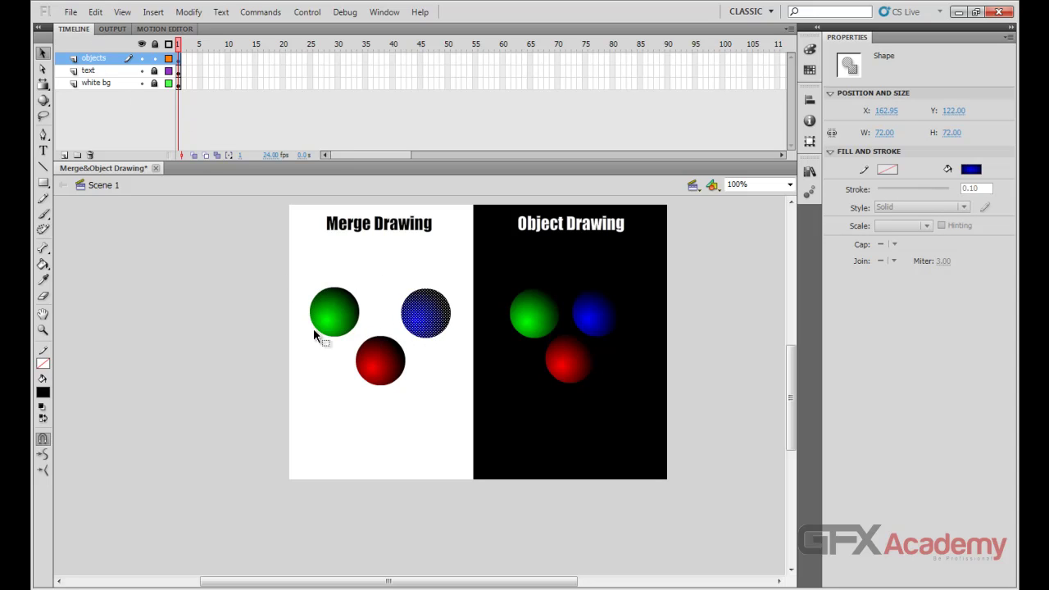
shift+click(397, 364)
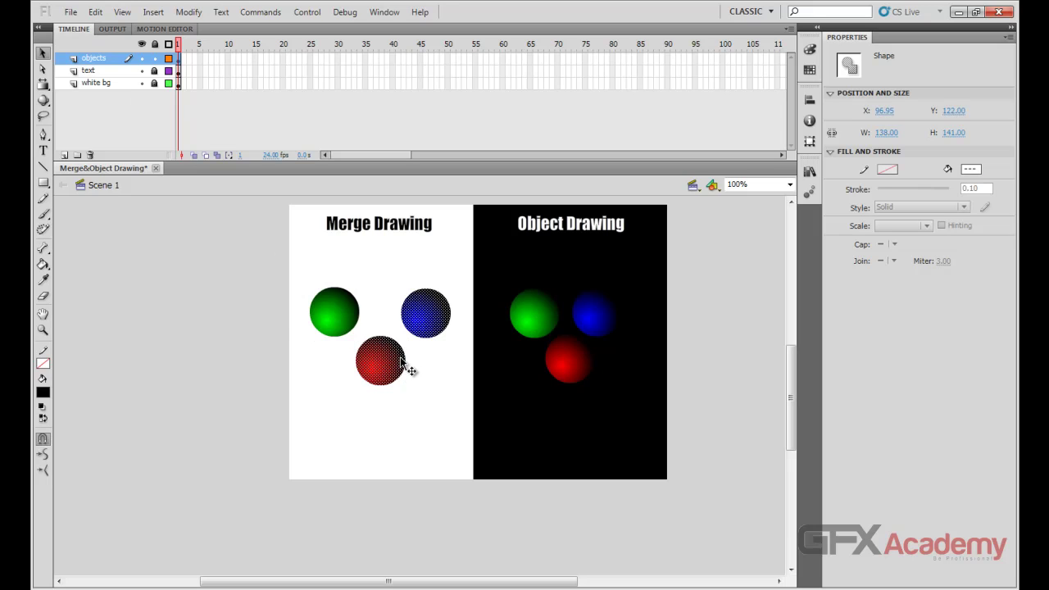
key(Delete)
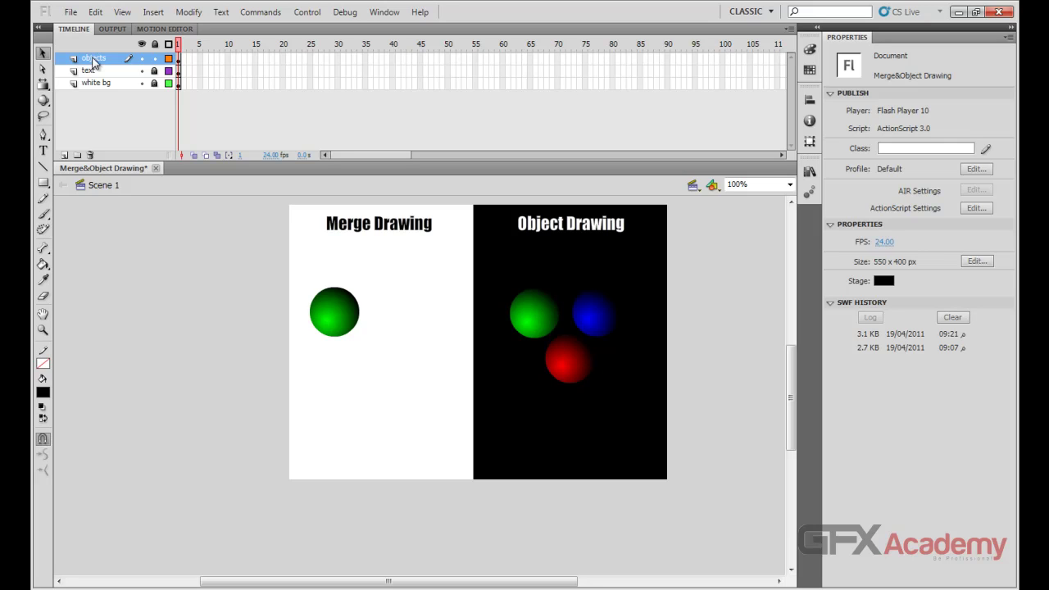
click(65, 155)
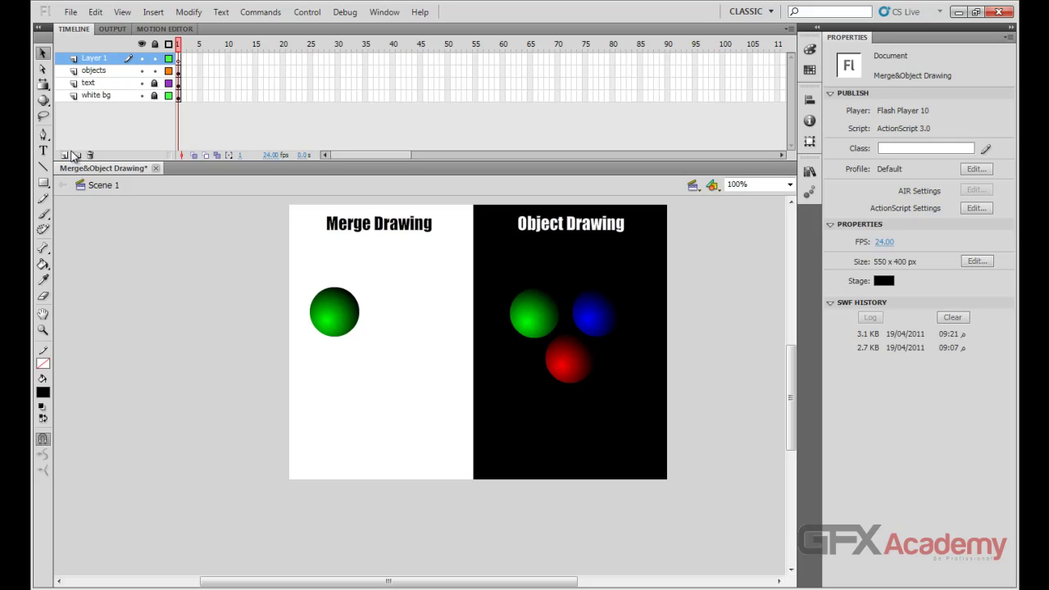
key(ctrl+shift+v)
- Cut the red Merge Drawing circle and paste it in place on another new layer of its own
click(402, 358)
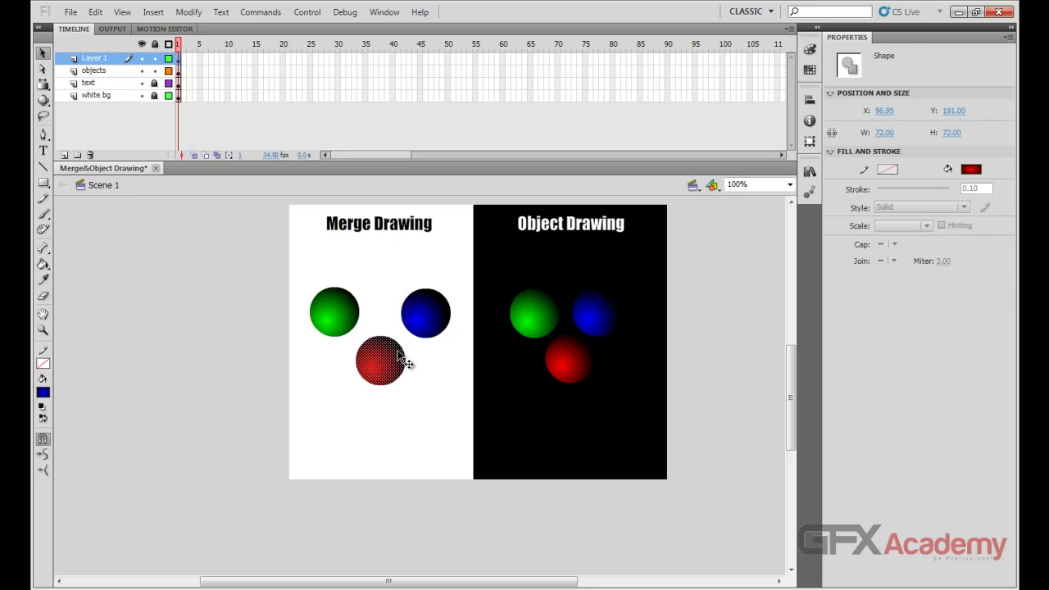
key(ctrl+x)
click(65, 155)
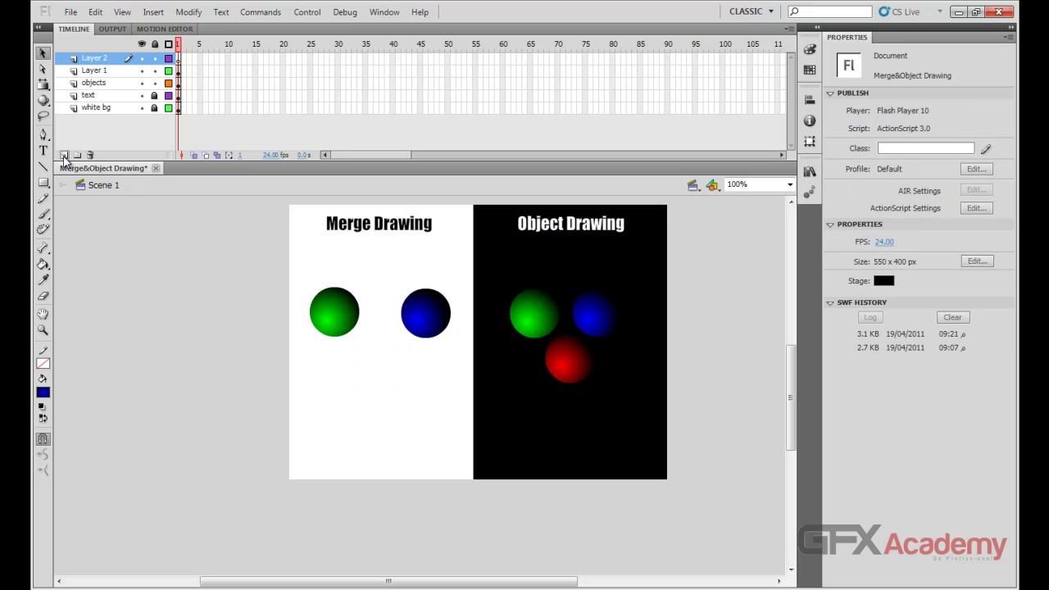
key(ctrl+shift+v)
- Select the green, blue and red Merge Drawing circles in turn to check which layer each one occupies
click(320, 344)
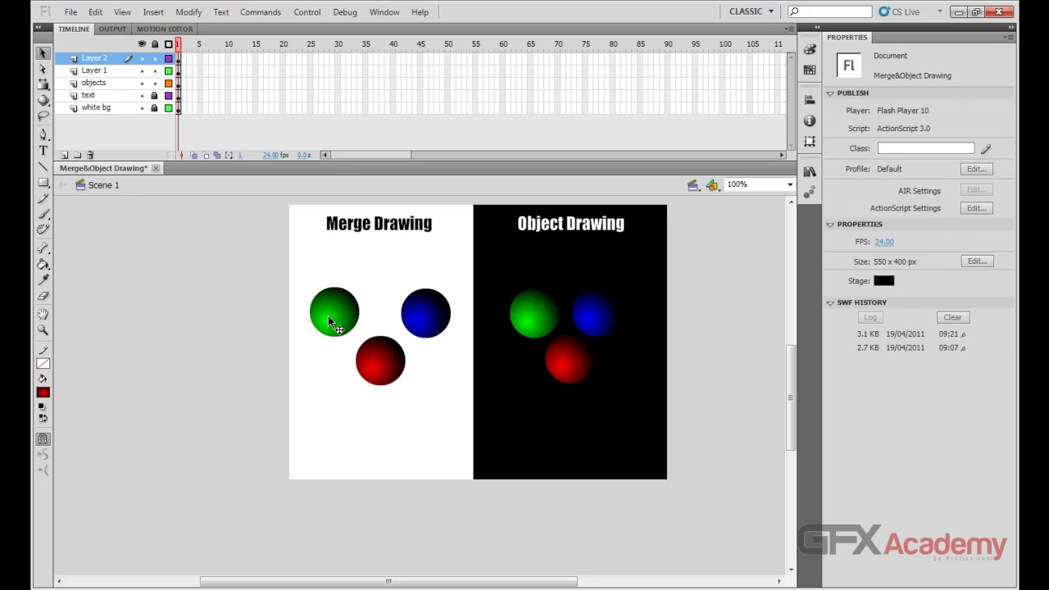
click(328, 316)
click(433, 323)
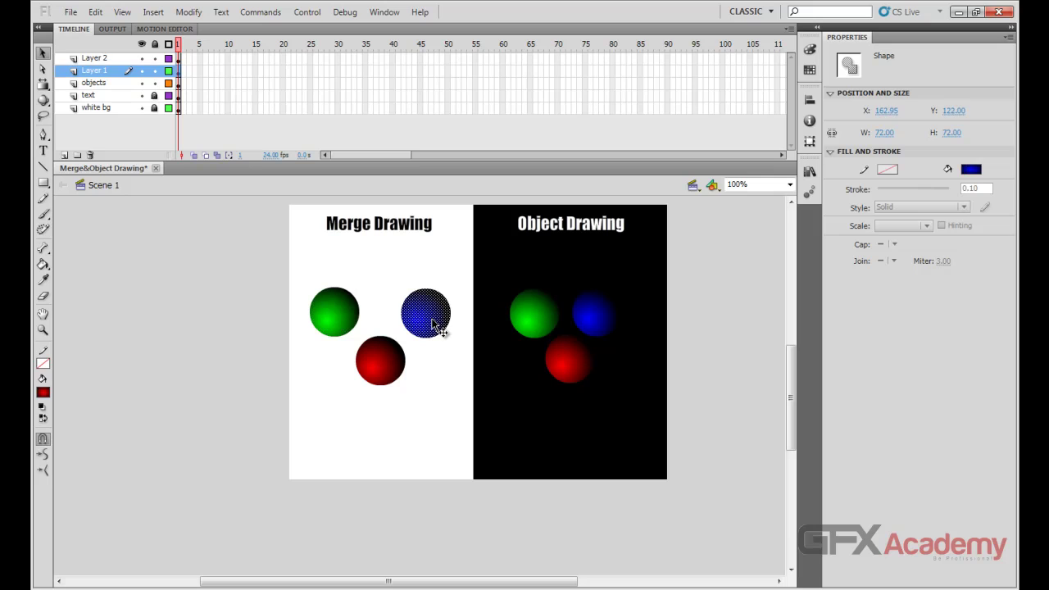
click(396, 379)
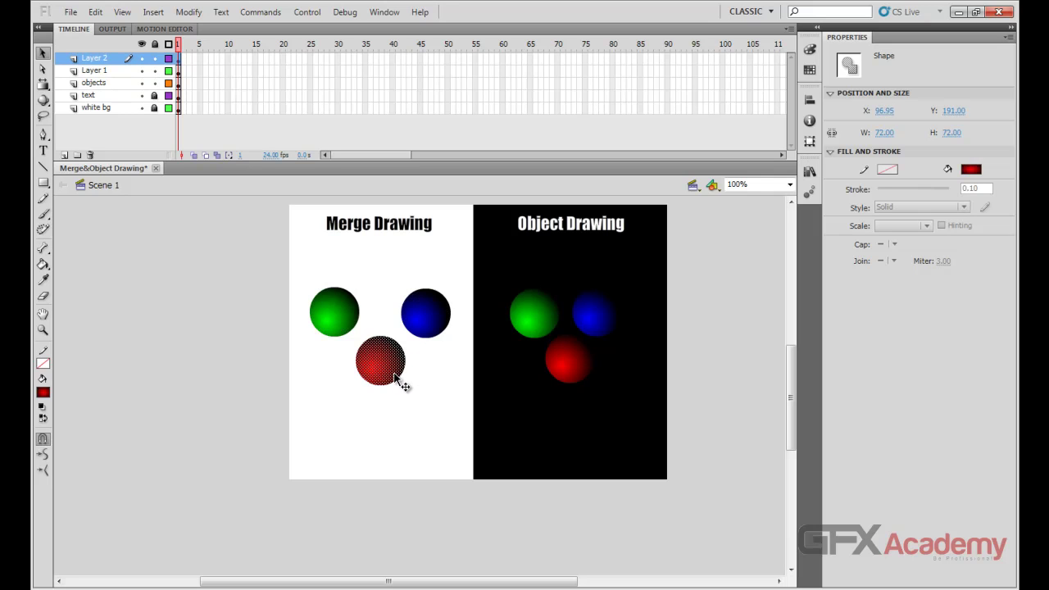
- Move the green and blue circles beneath the red one, and reposition the red and green circles to test the overlap across layers
click(335, 305)
drag(335, 304, 351, 330)
drag(433, 310, 417, 353)
click(449, 413)
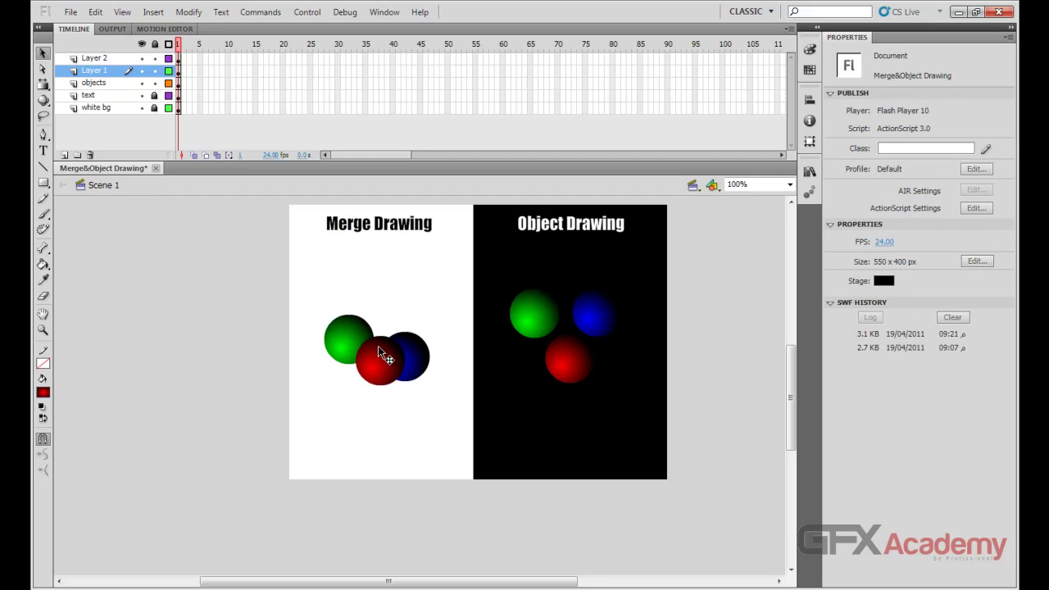
drag(378, 349, 380, 318)
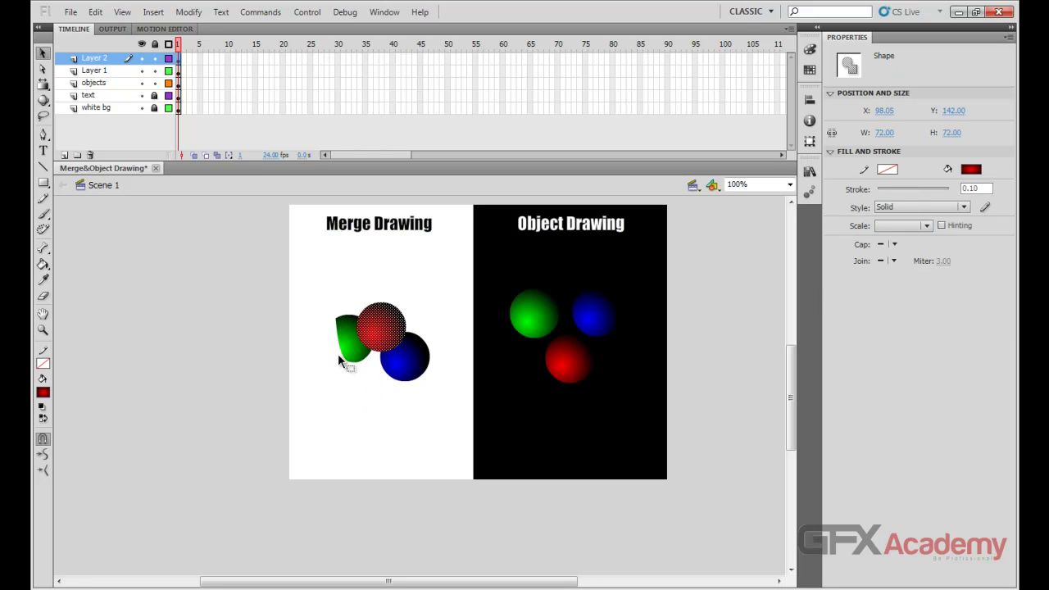
drag(338, 354, 327, 354)
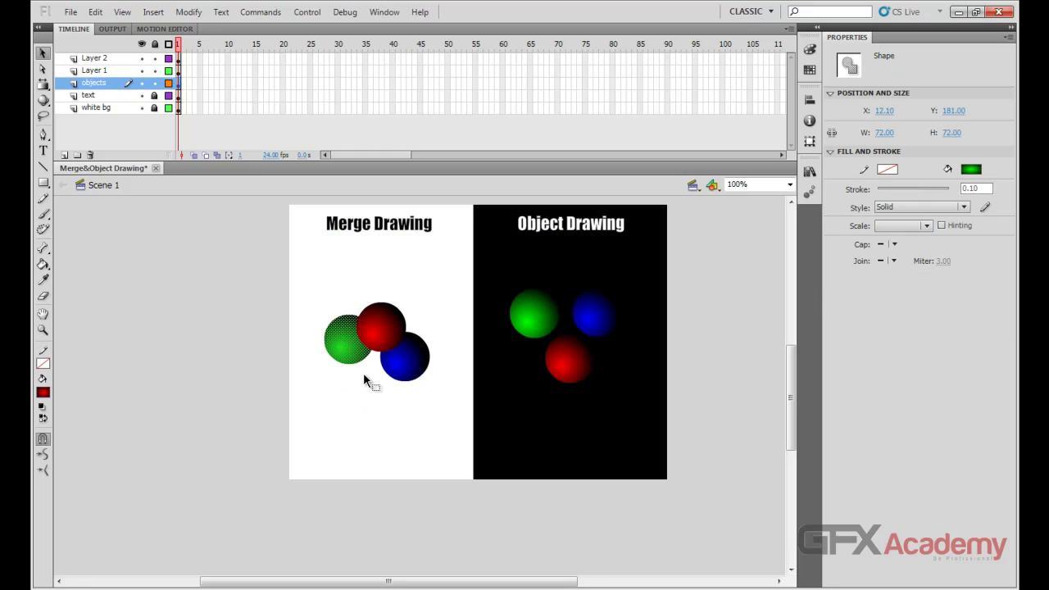
- Undo the overlap test moves of the green, blue and red Merge Drawing circles
key(ctrl+z)
key(ctrl+z)
key(ctrl+z)
key(ctrl+z)
key(ctrl+z)
key(ctrl+z)
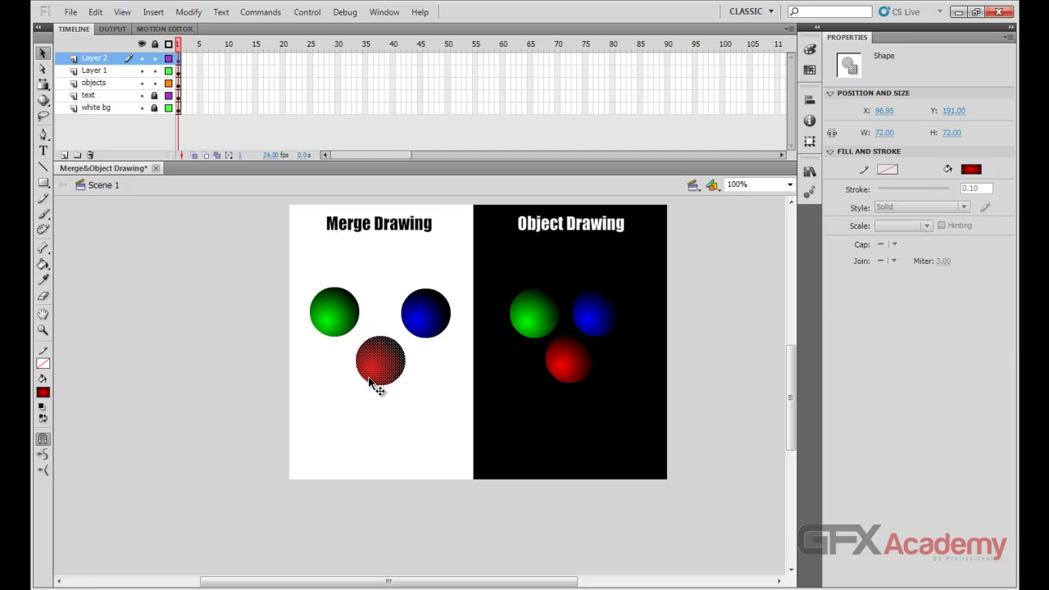
- Undo the two added layers and restore the blue and red Merge Drawing circles to the objects layer
key(ctrl+z)
key(ctrl+z)
key(ctrl+z)
key(ctrl+z)
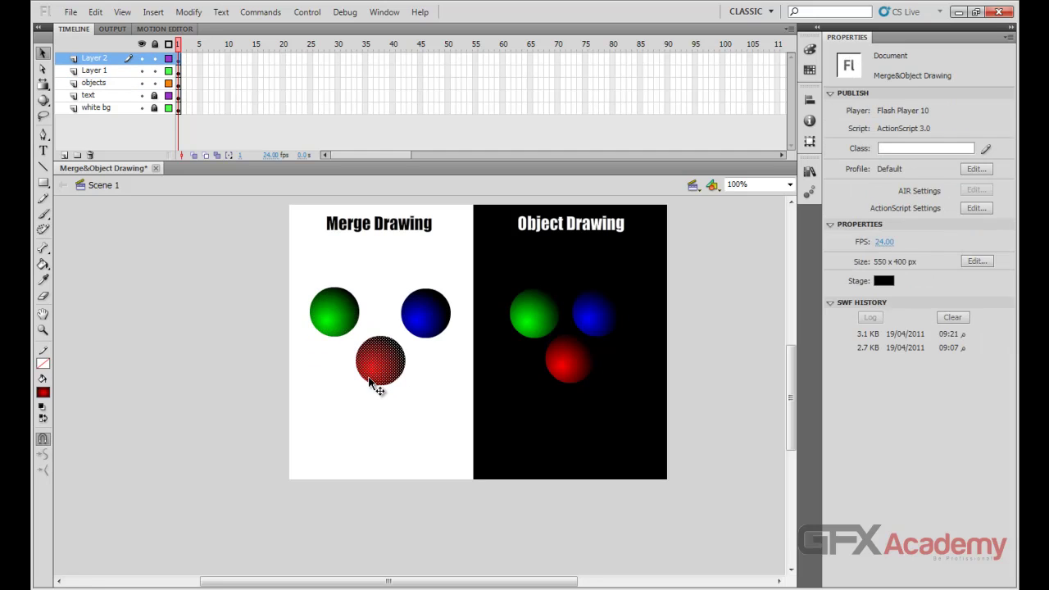
key(ctrl+z)
key(ctrl+z)
key(ctrl+z)
key(ctrl+z)
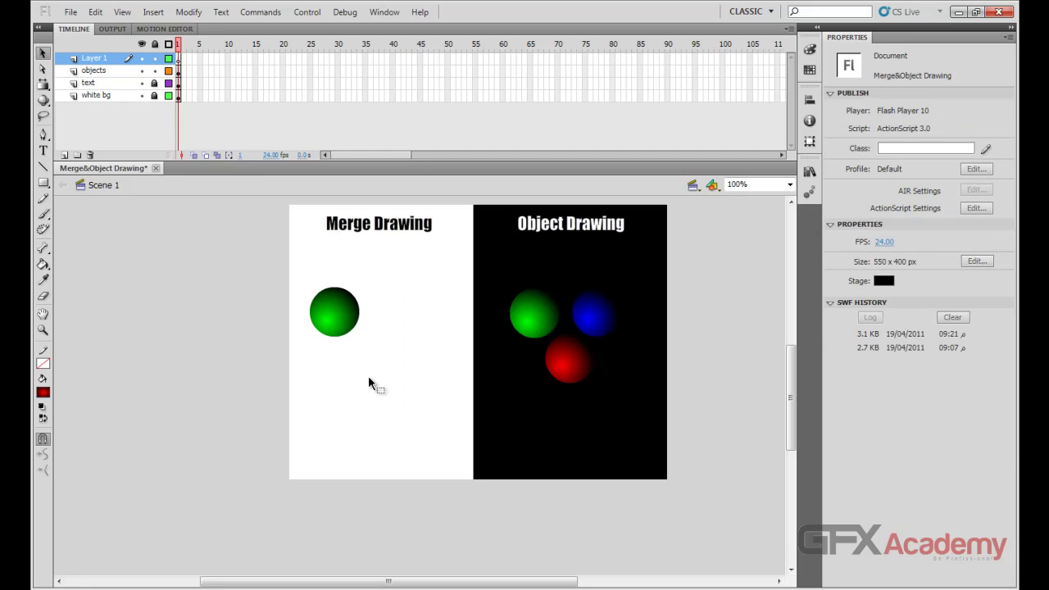
key(ctrl+y)
key(ctrl+y)
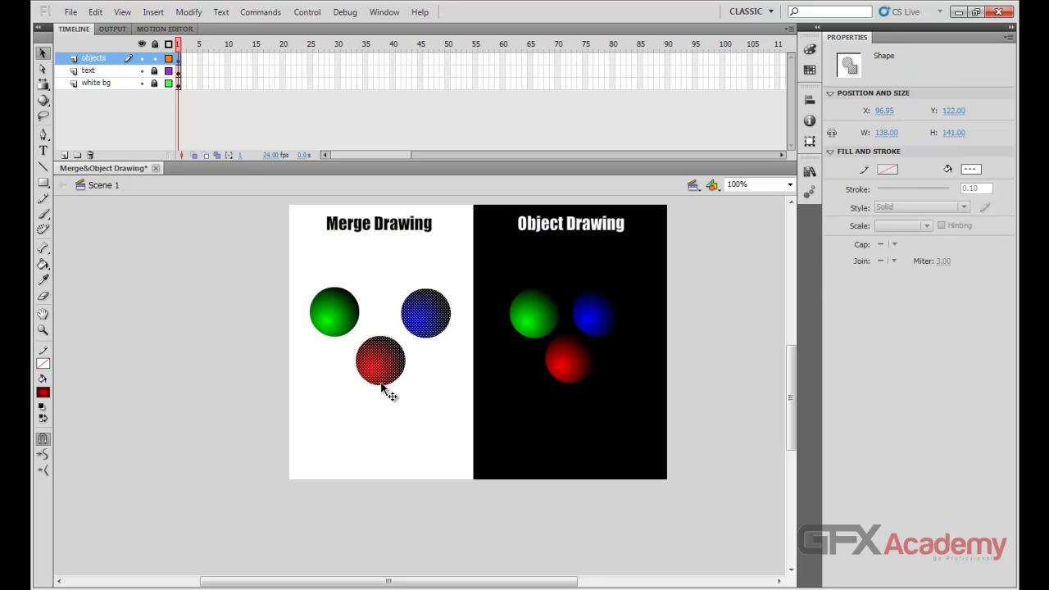
- Select the green Merge Drawing circle and each of the three Object Drawing circles to compare their object types
click(407, 393)
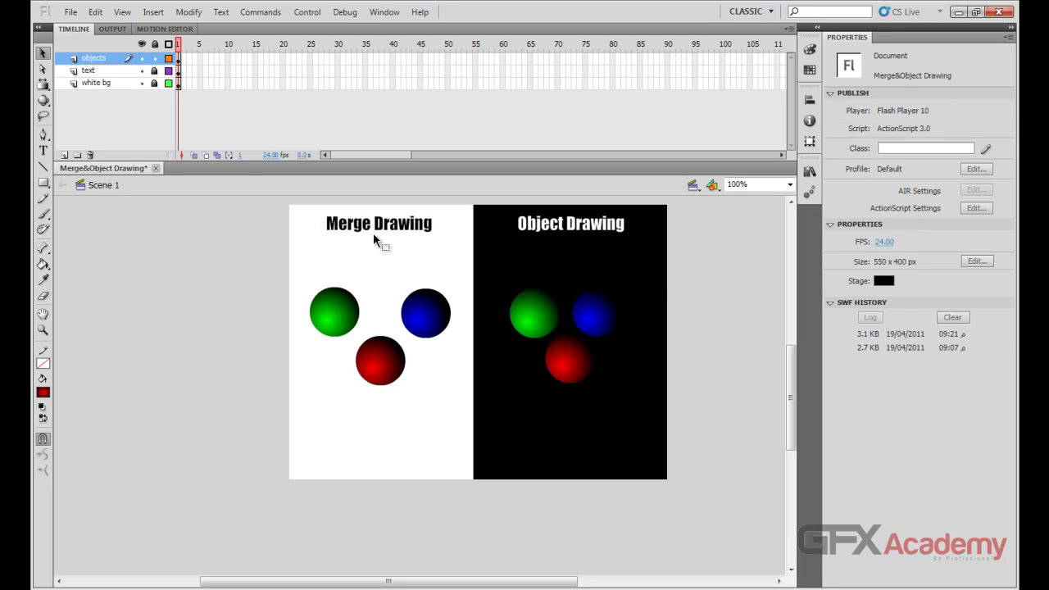
click(356, 323)
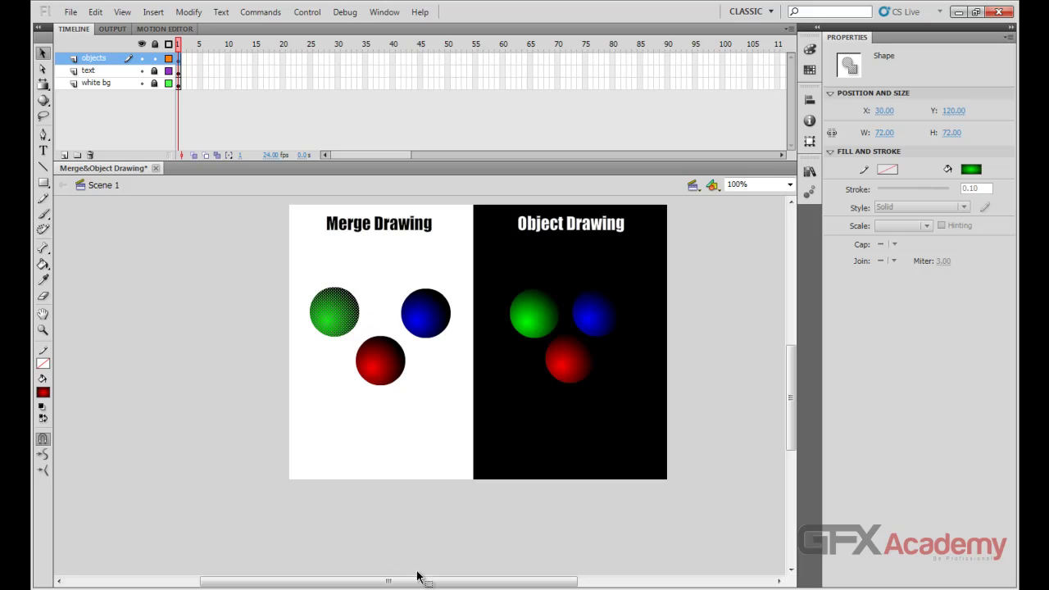
drag(417, 583, 426, 584)
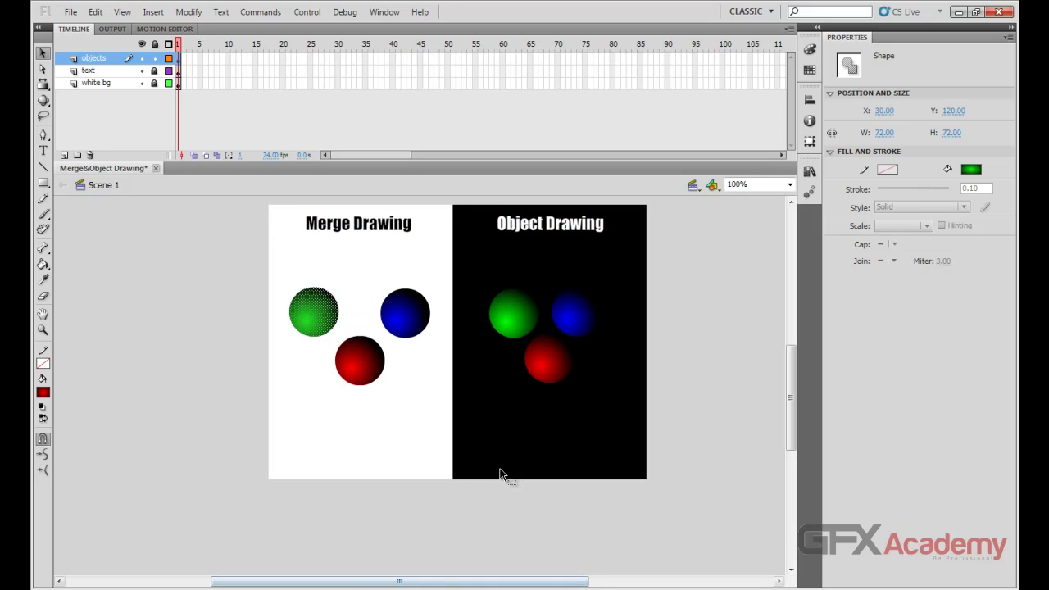
click(537, 320)
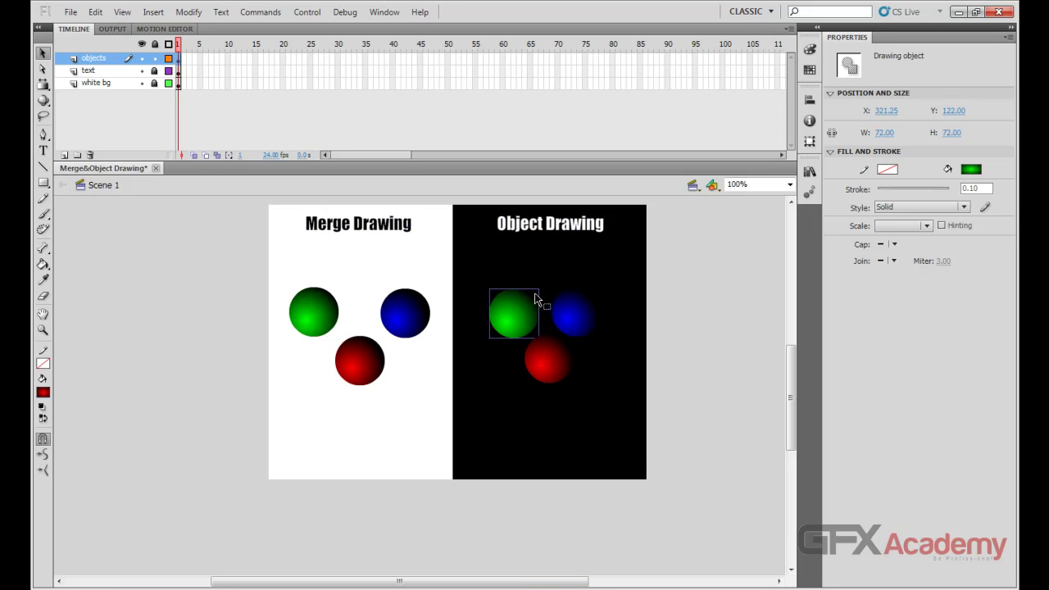
click(579, 324)
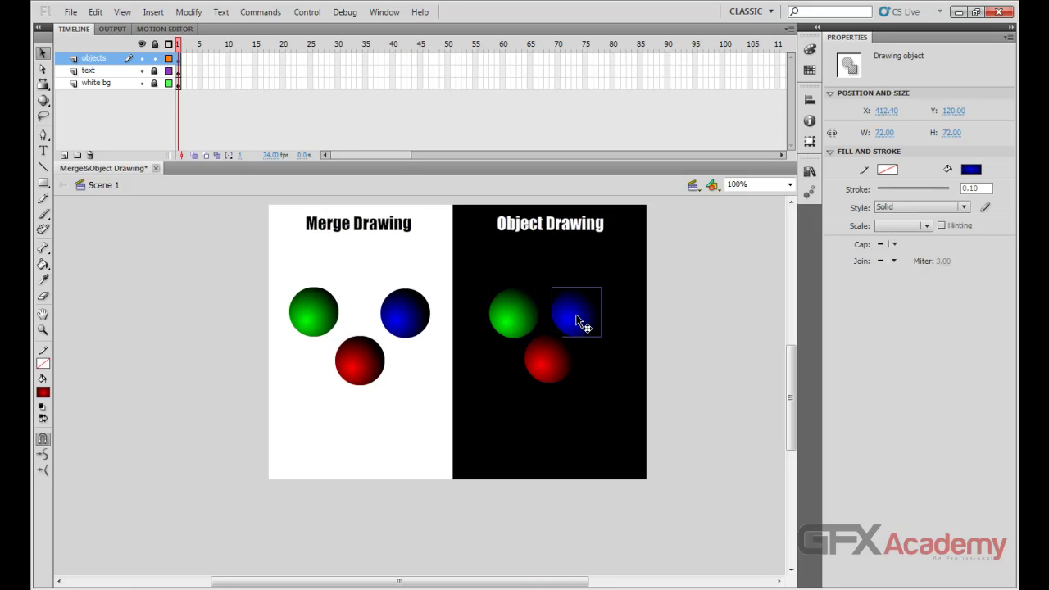
click(552, 358)
click(523, 312)
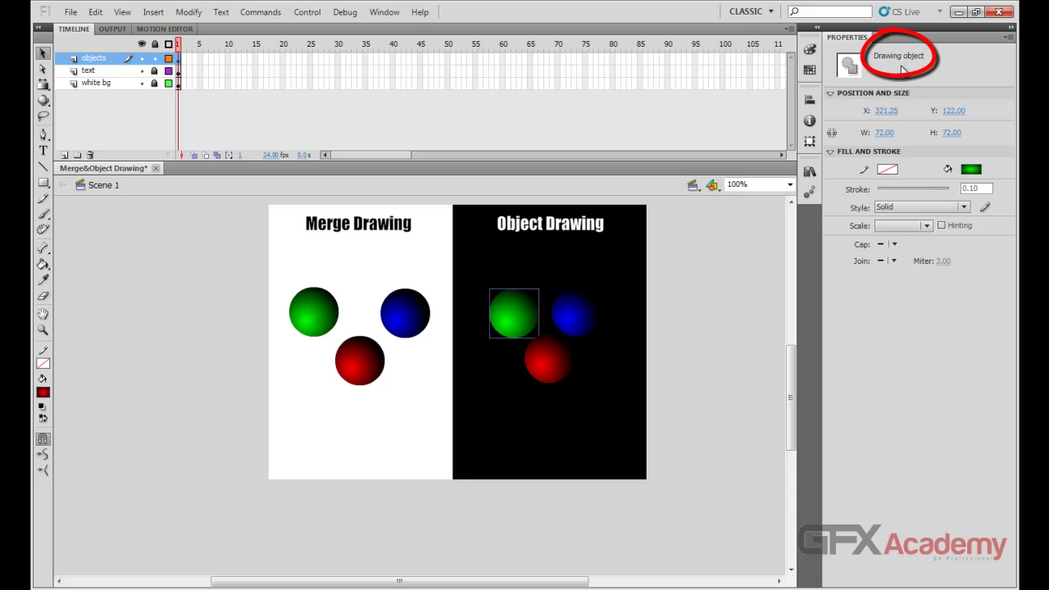
- Open the green Object Drawing circle for editing, try reshaping its edge, undo the reshape and return to Scene 1
double_click(533, 315)
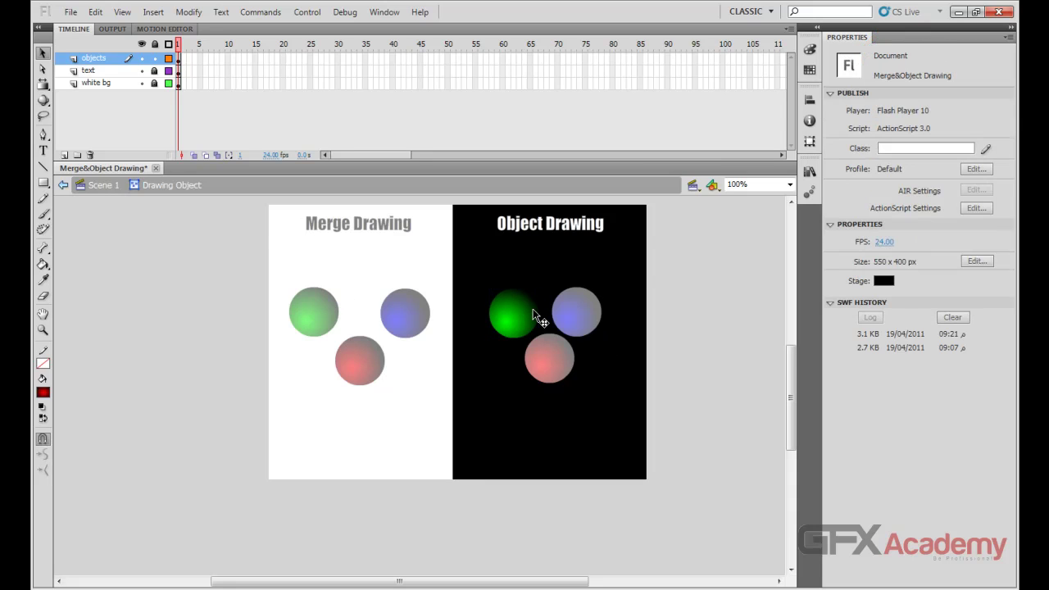
click(533, 311)
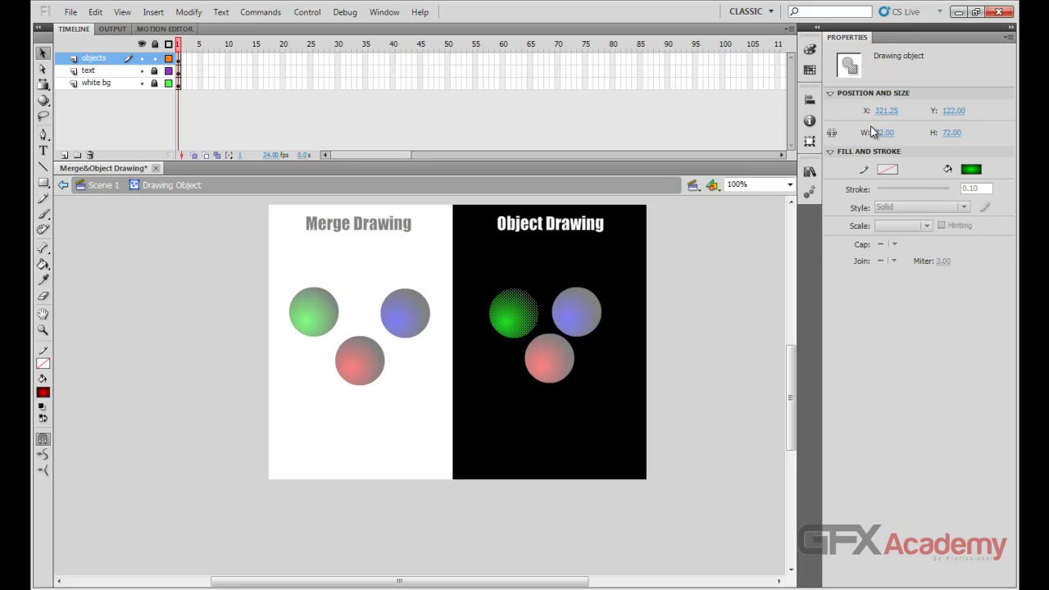
click(544, 286)
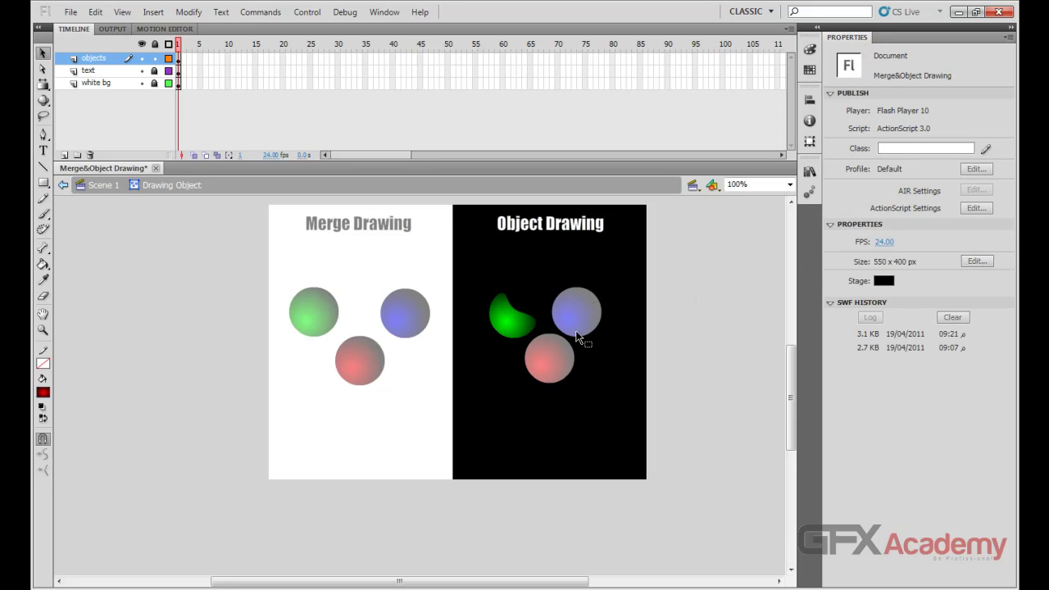
key(ctrl+z)
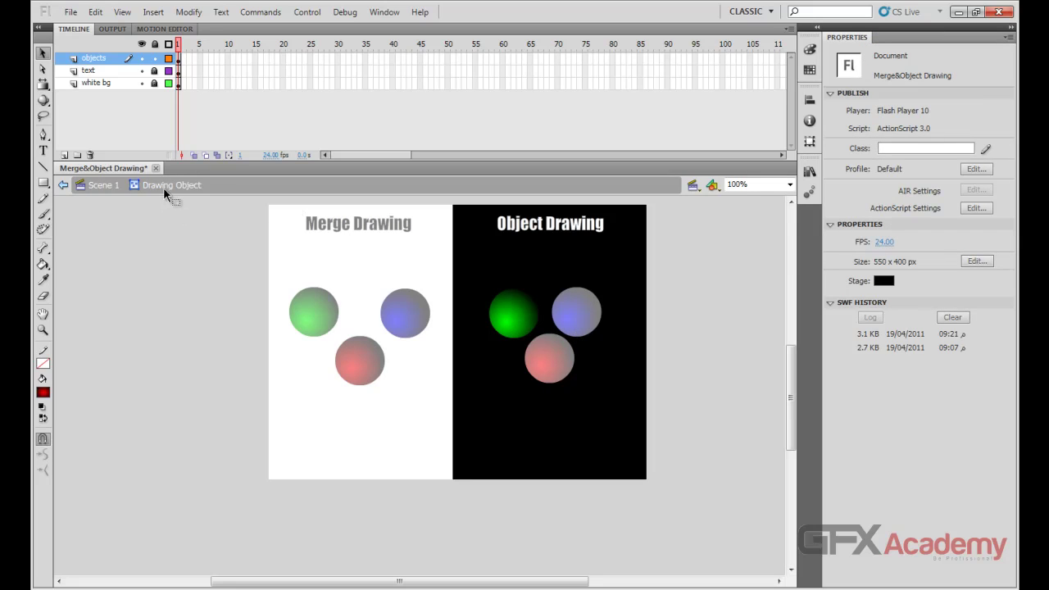
click(100, 185)
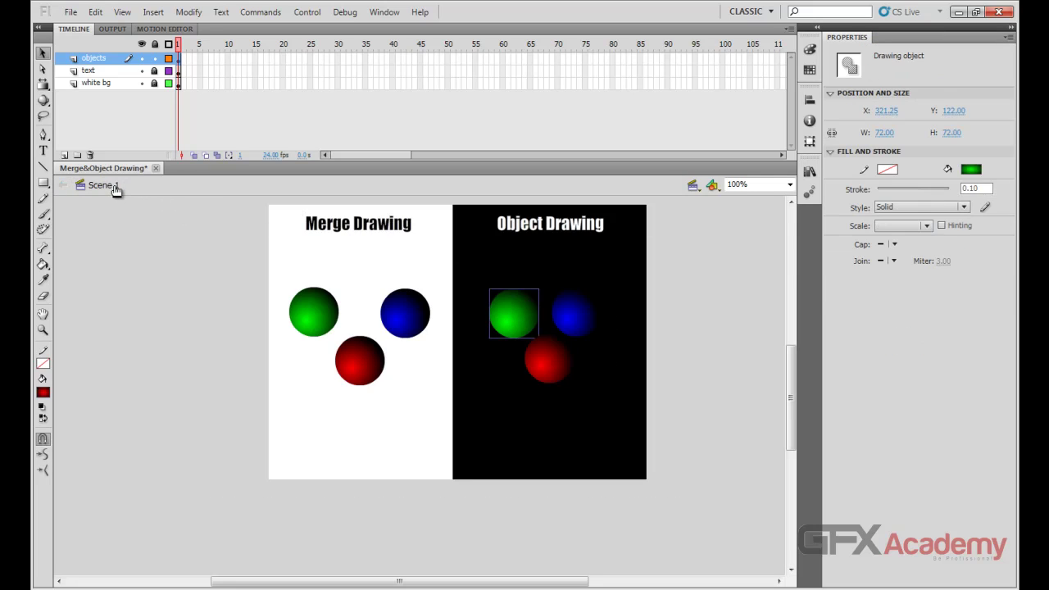
- Move the green Object Drawing circle straight down to about Y 160 so it overlaps the red one, and nudge it back up
click(621, 337)
click(521, 306)
key(Down)
key(Down)
key(Down)
key(Down)
key(Down)
key(Down)
key(Down)
key(Down)
key(Down)
key(Down)
key(Down)
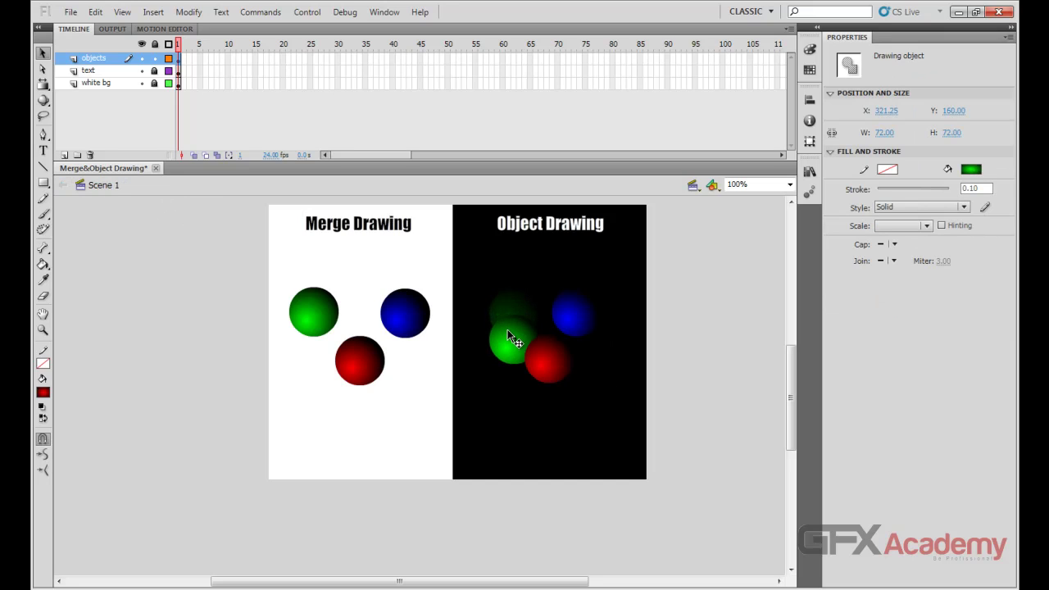
drag(507, 330, 508, 329)
- Move the Object Drawing circles over one another, and pull them apart again with the red one at about X 383, Y 213
drag(583, 312, 540, 408)
drag(525, 353, 525, 342)
drag(545, 408, 603, 343)
drag(539, 355, 558, 378)
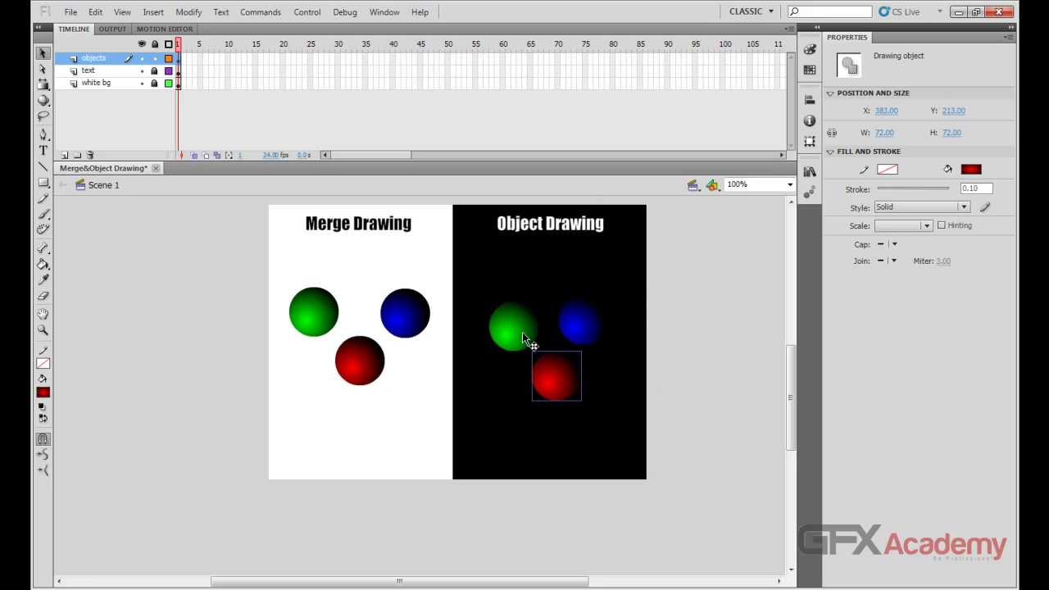
drag(522, 332, 521, 327)
click(569, 392)
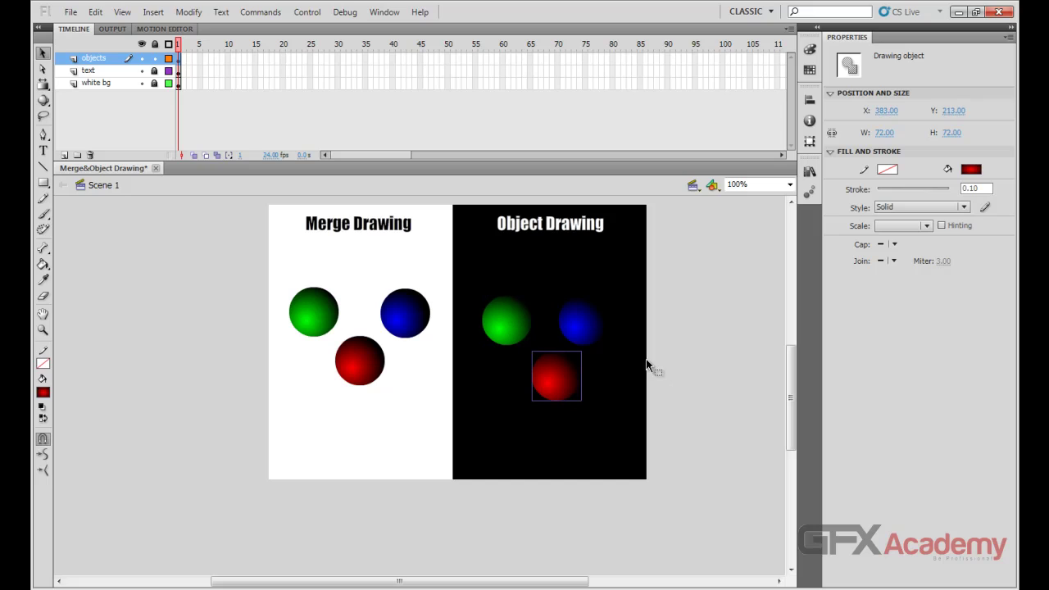
click(615, 369)
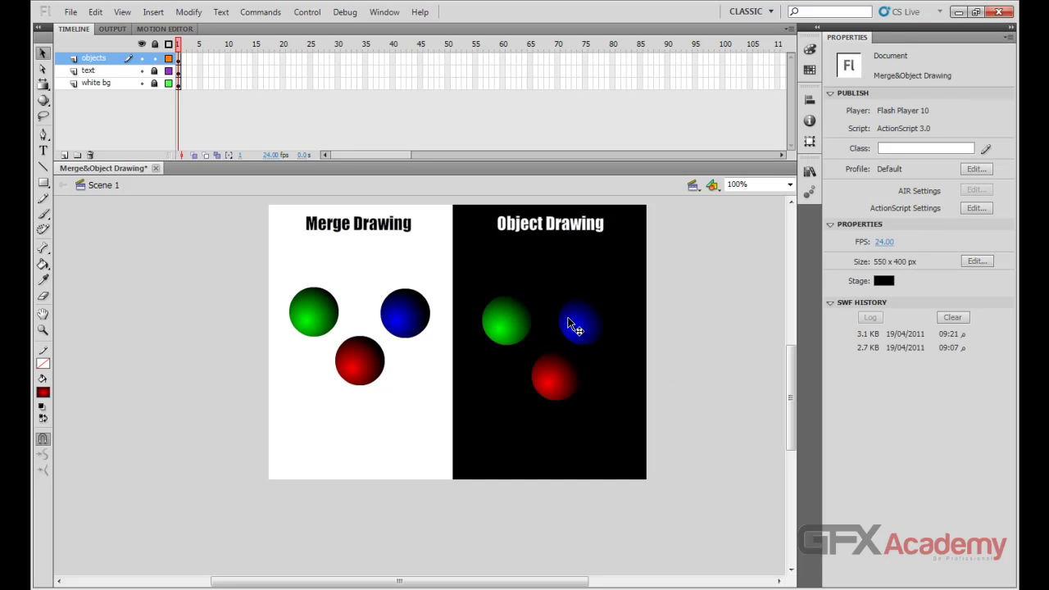
- Convert the blue Merge Drawing circle to a drawing object with Union, and move it to about X 153.7, Y 115.5
click(510, 336)
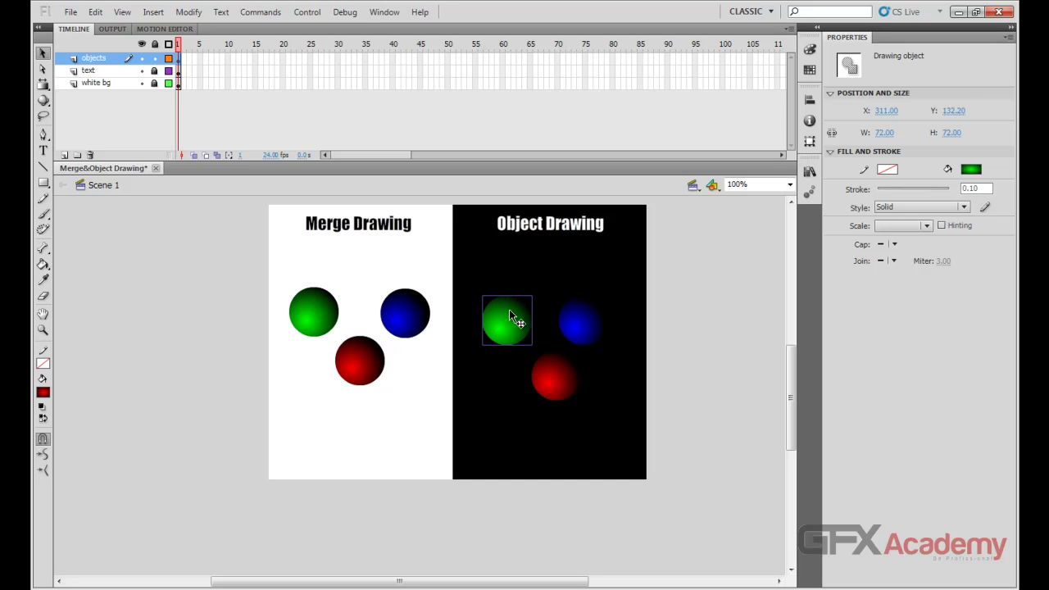
click(409, 309)
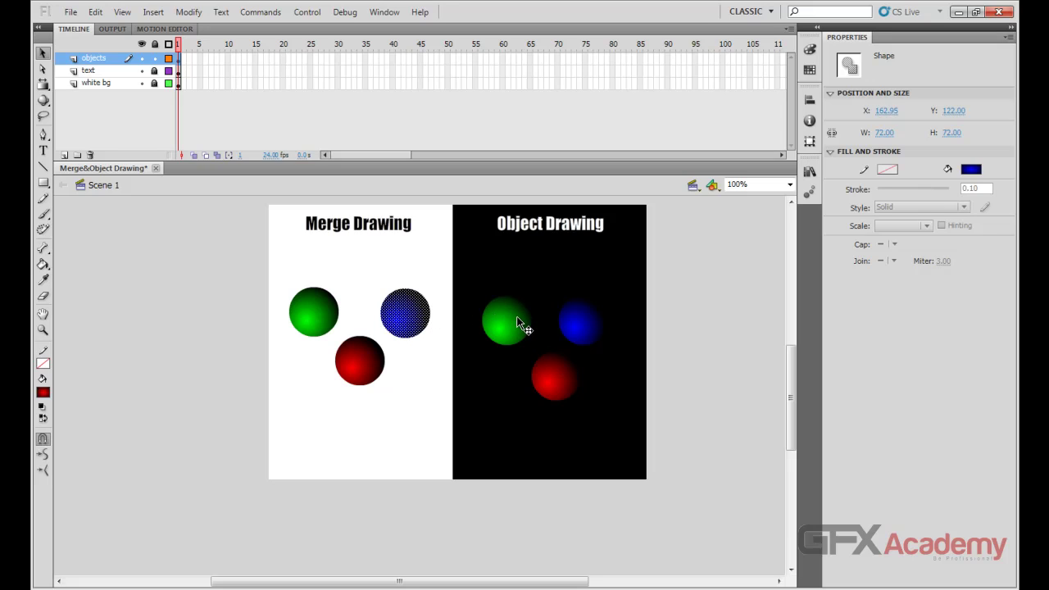
click(189, 13)
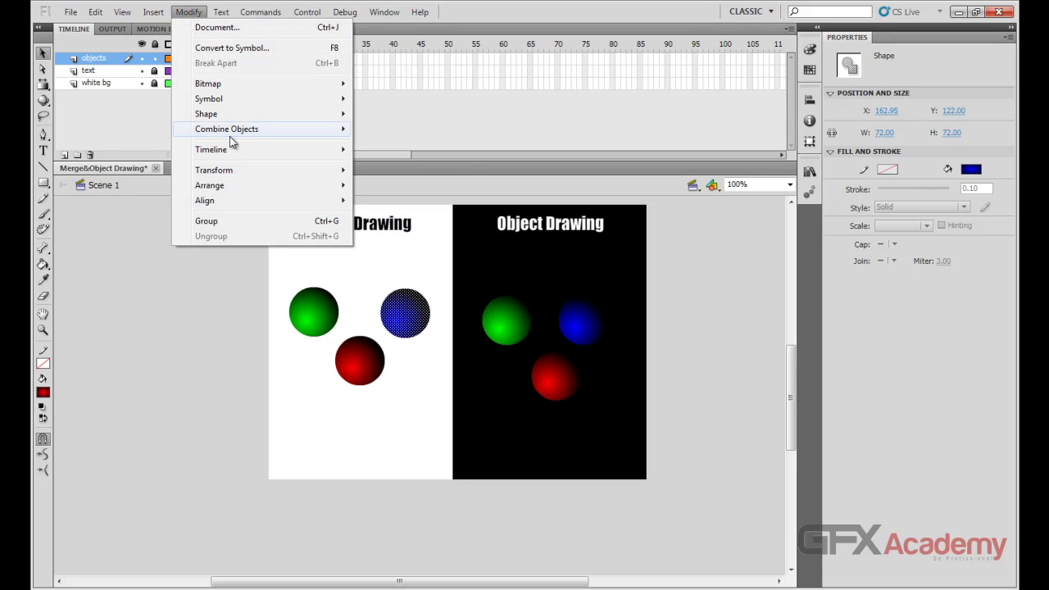
mouse_move(246, 138)
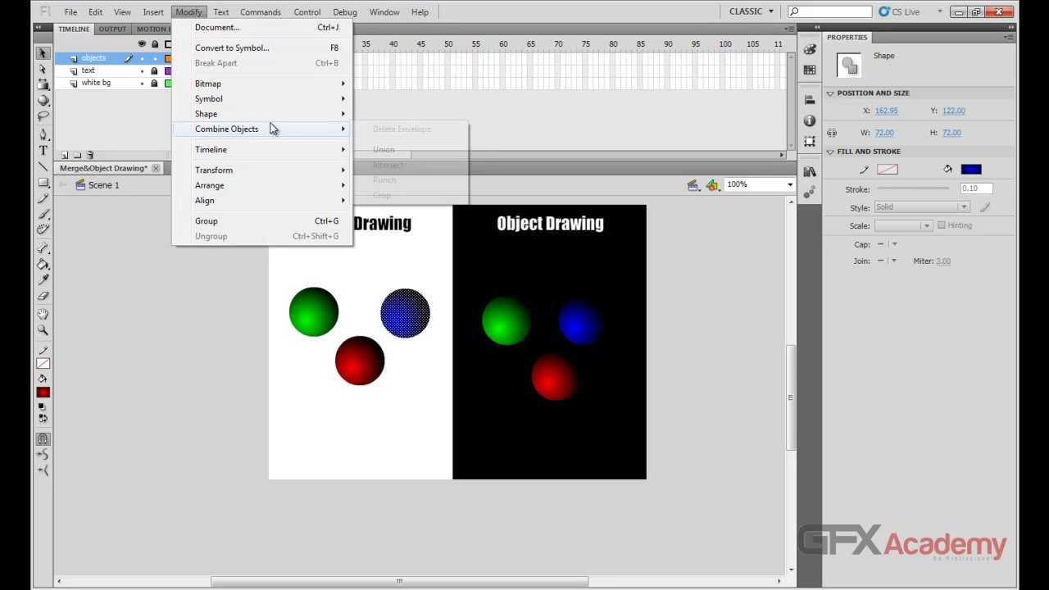
click(367, 153)
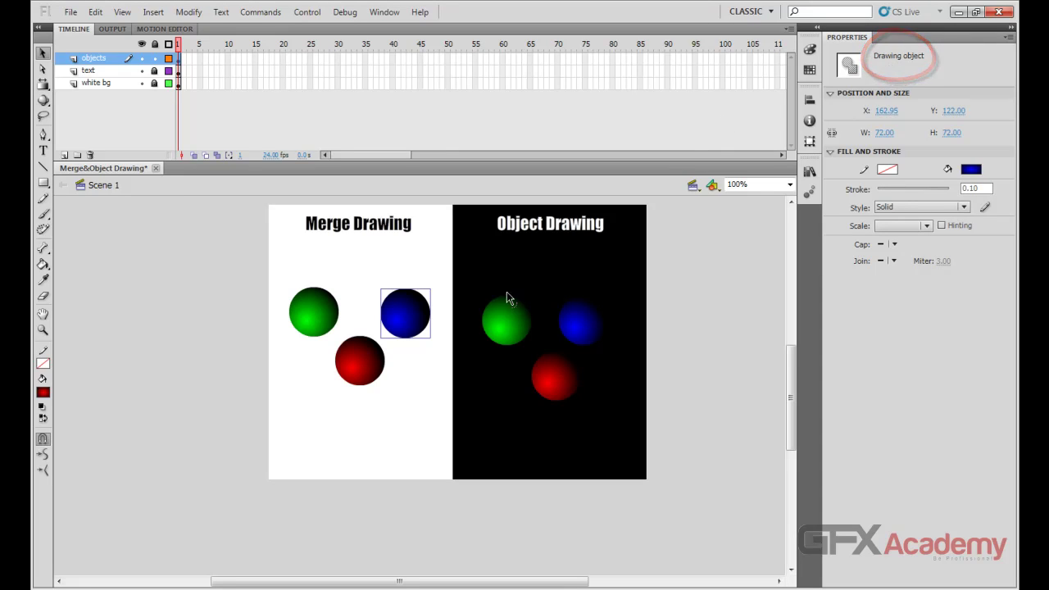
mouse_move(417, 311)
mouse_down()
mouse_move(383, 346)
mouse_move(387, 313)
mouse_move(328, 307)
mouse_move(409, 301)
mouse_up()
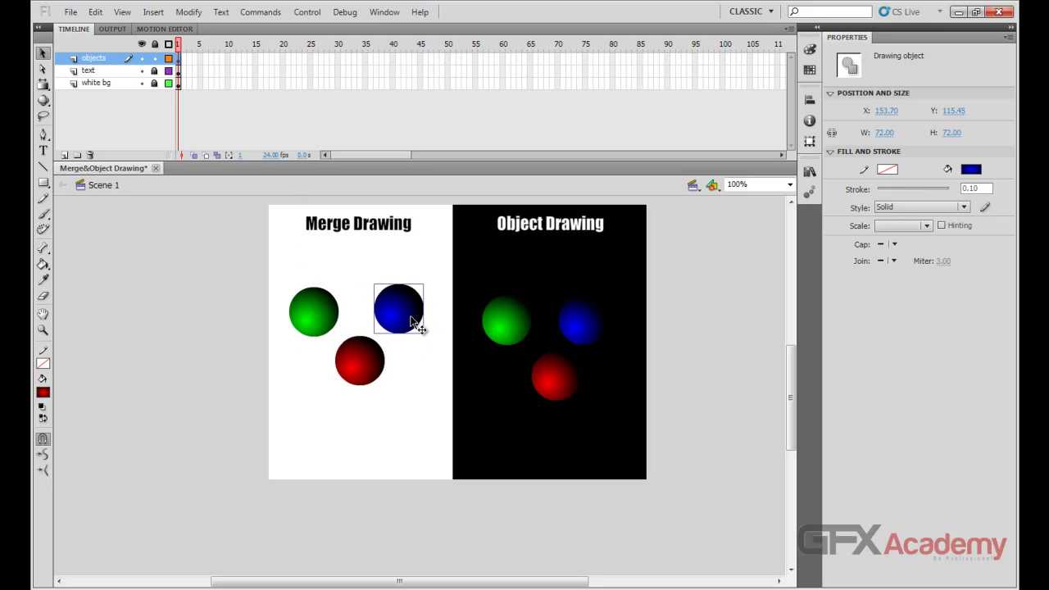
- Break the blue circle on the Merge Drawing side apart into a plain shape, and reselect it to check its type
key(ctrl+b)
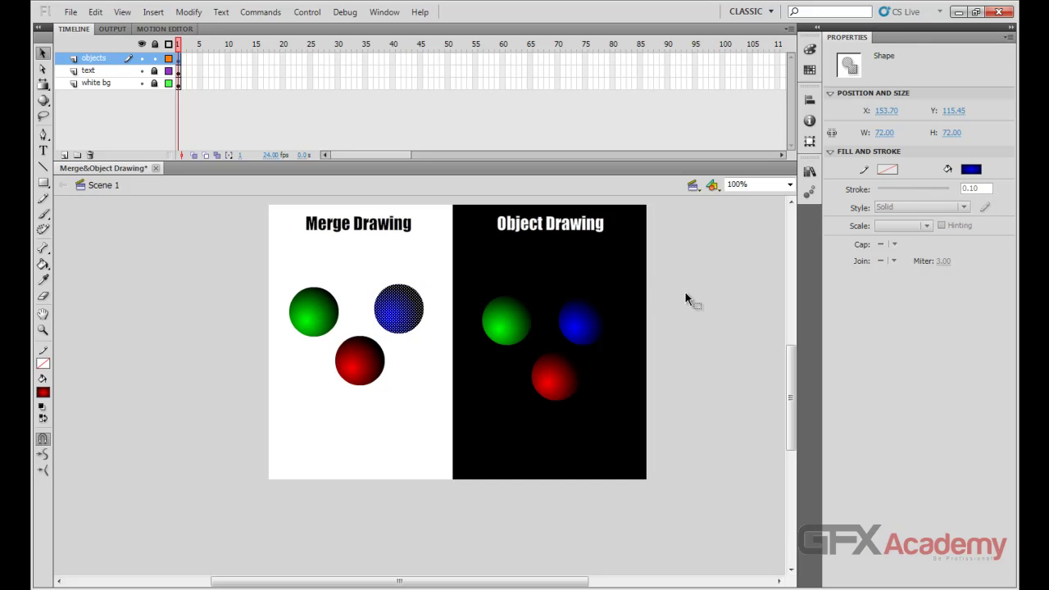
click(685, 298)
click(414, 319)
- Move the green Object Drawing circle up to about Y 118.2 and break it apart into a plain shape
click(509, 332)
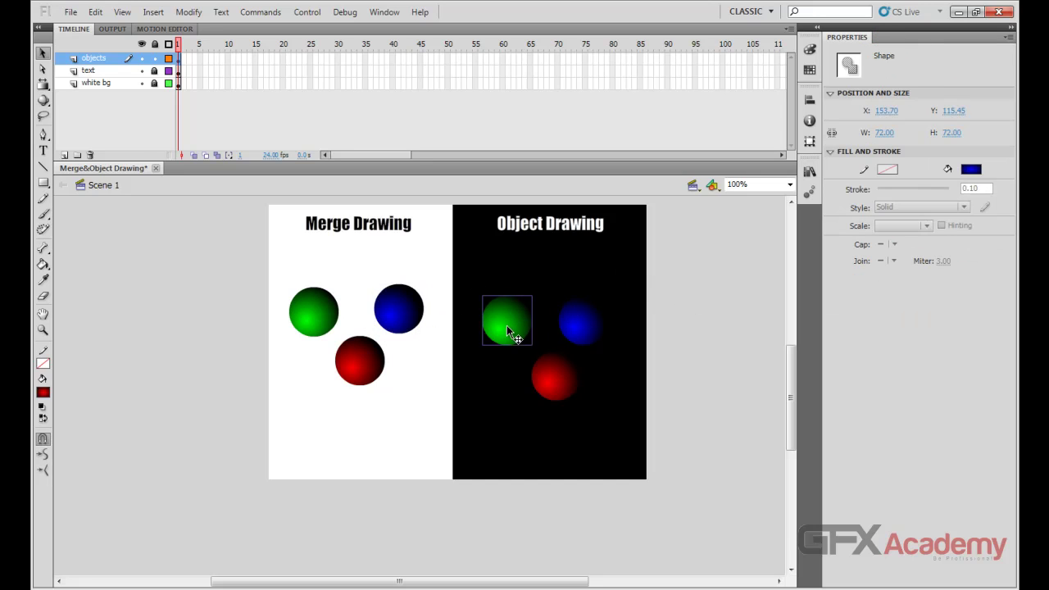
drag(512, 325, 512, 315)
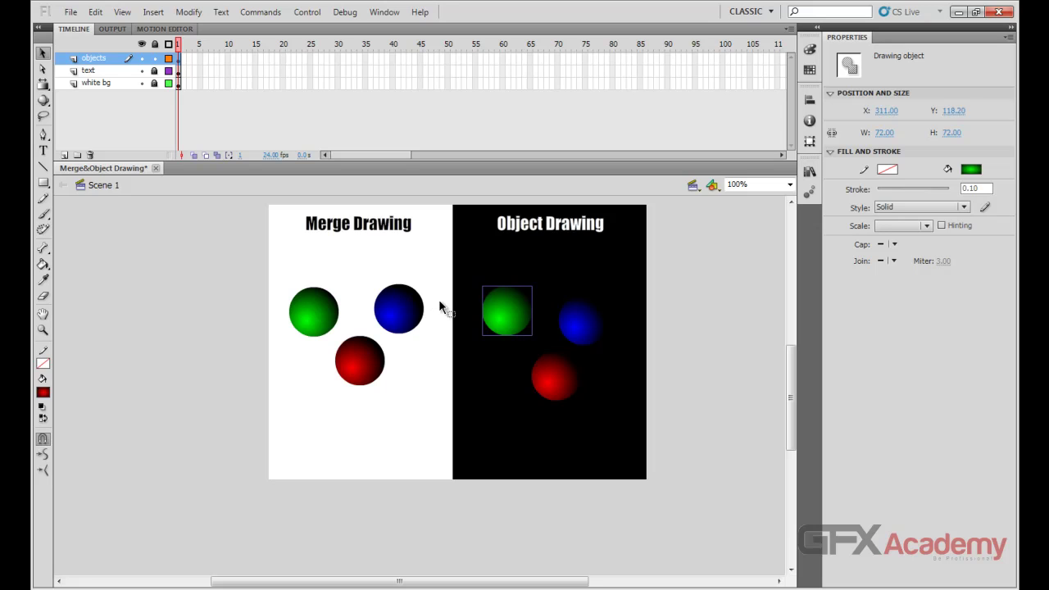
click(189, 12)
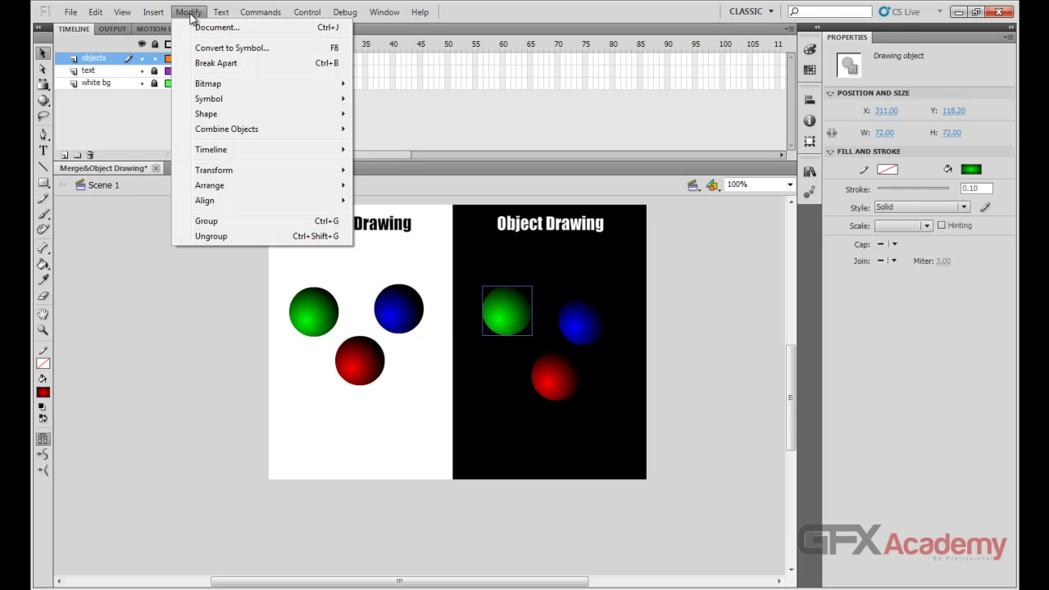
click(247, 64)
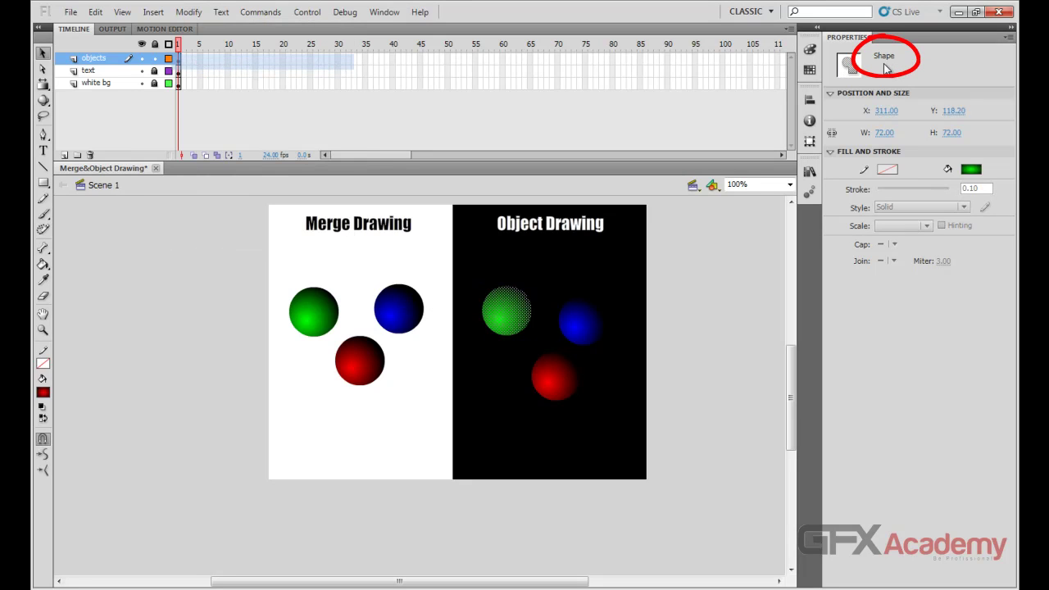
- Move the broken-apart green circle onto the blue Merge Drawing circle and away again to test whether they merge
click(390, 326)
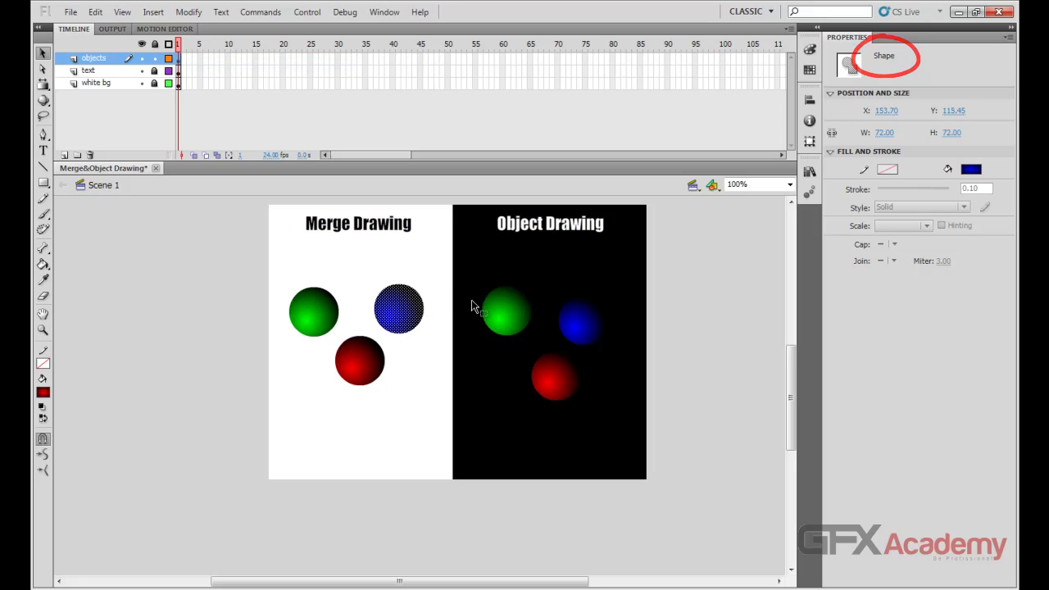
click(514, 328)
mouse_move(514, 327)
mouse_down()
mouse_move(417, 344)
mouse_move(424, 396)
mouse_up()
click(419, 270)
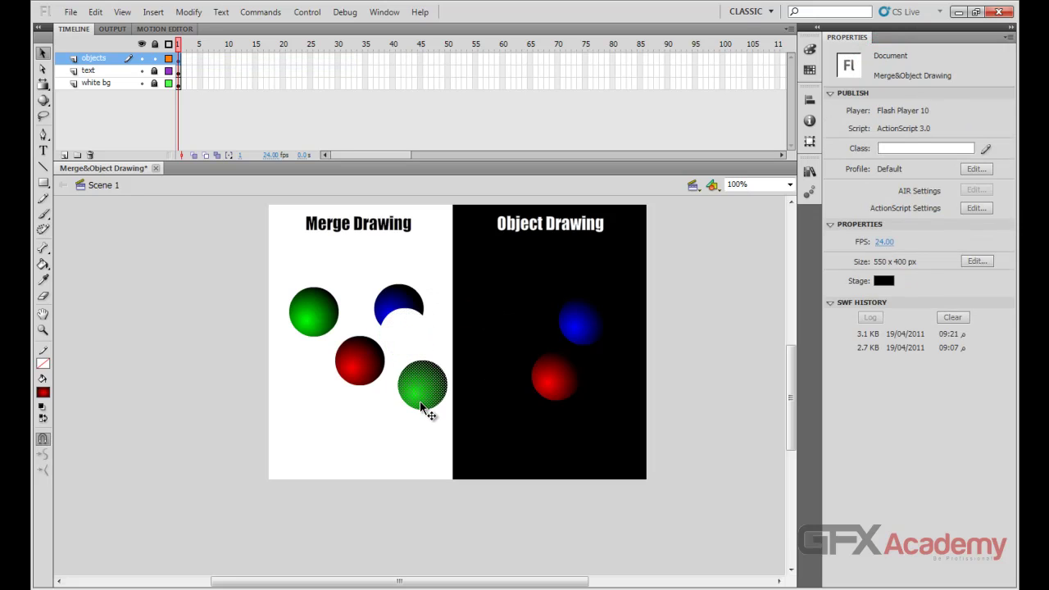
- Undo the green circle's test moves over the blue Merge Drawing circle
key(ctrl+z)
click(426, 395)
key(ctrl+z)
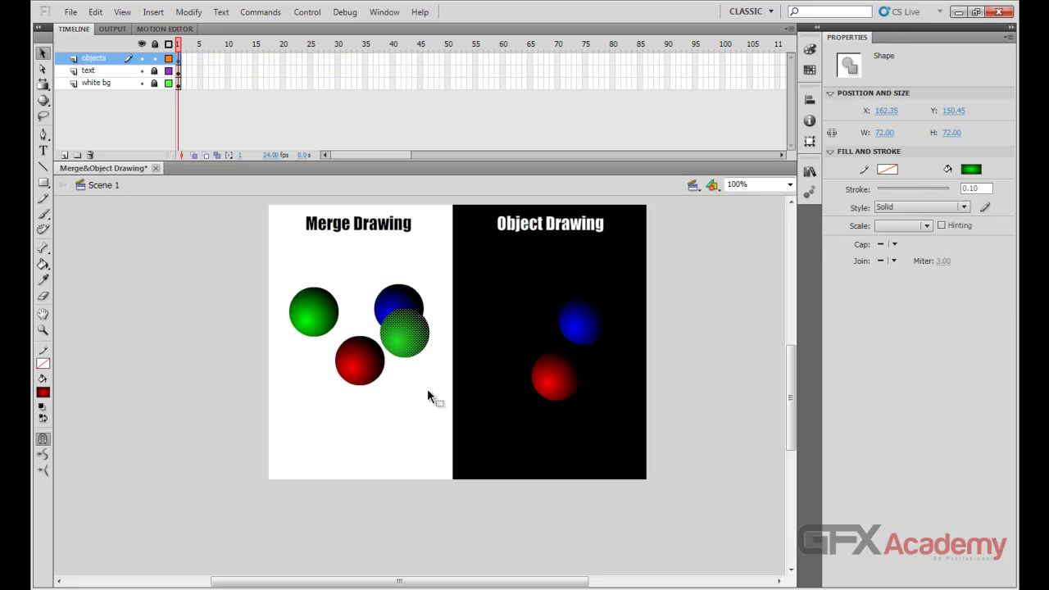
key(ctrl+z)
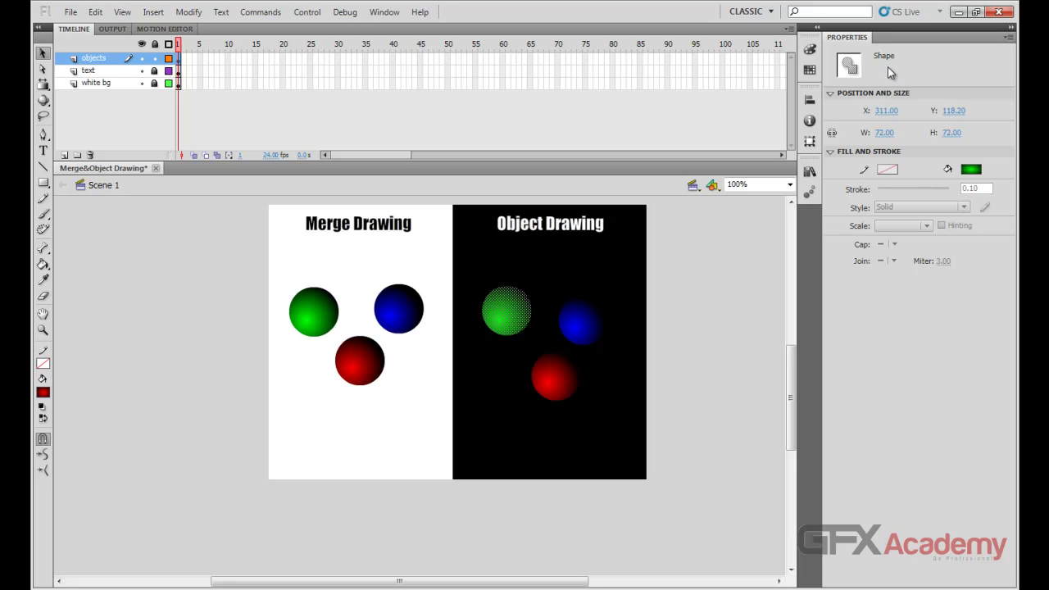
- Convert the green shape on the Object Drawing side back into a drawing object with Union
click(189, 12)
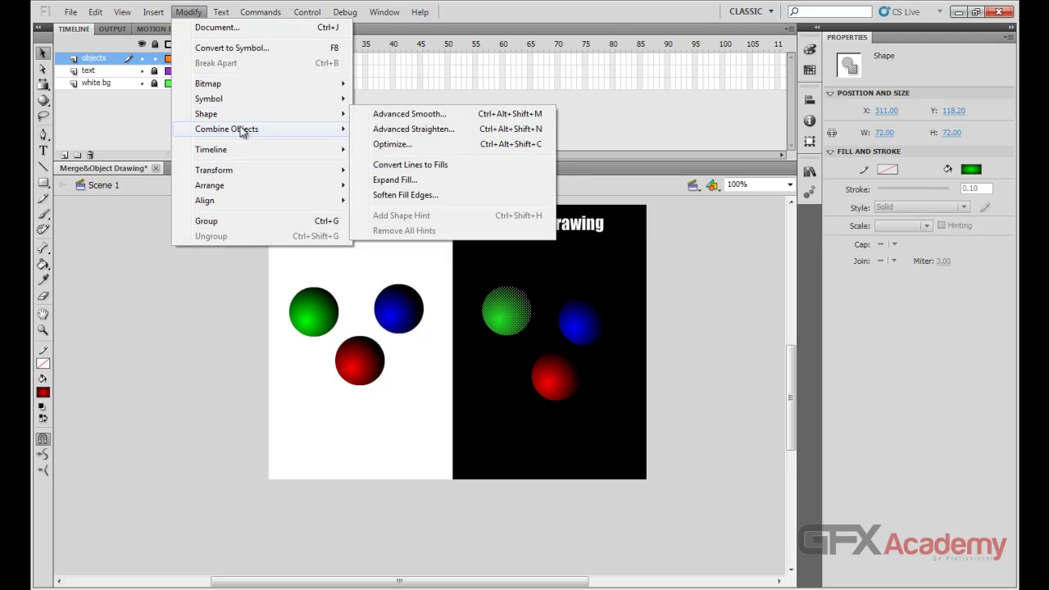
mouse_move(242, 130)
click(393, 153)
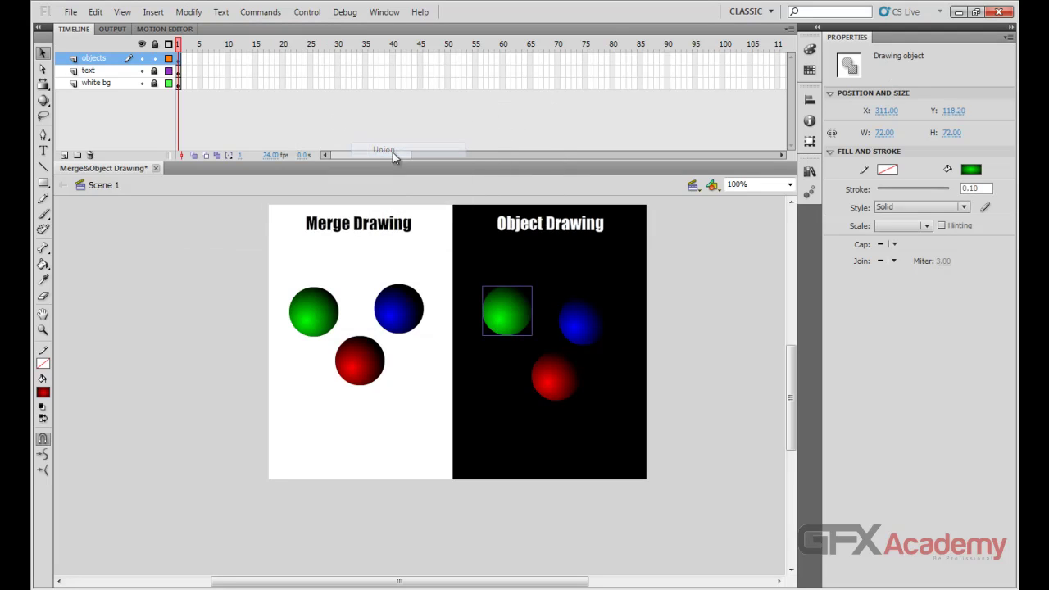
- Move the blue Object Drawing circle up to about X 422.4, Y 114.2, and clear the selection
click(577, 321)
drag(576, 322, 575, 312)
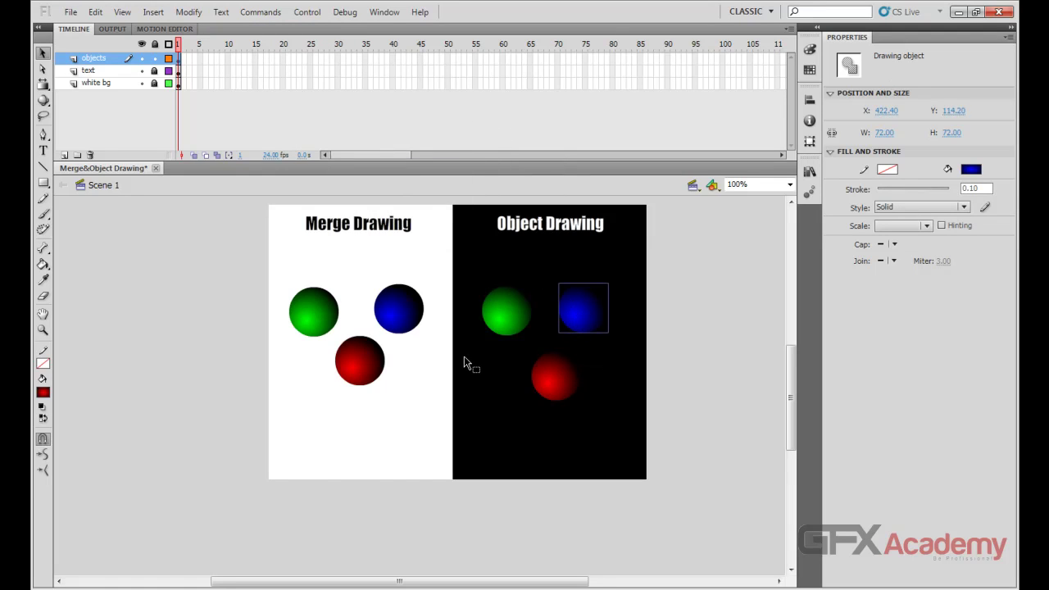
click(252, 343)
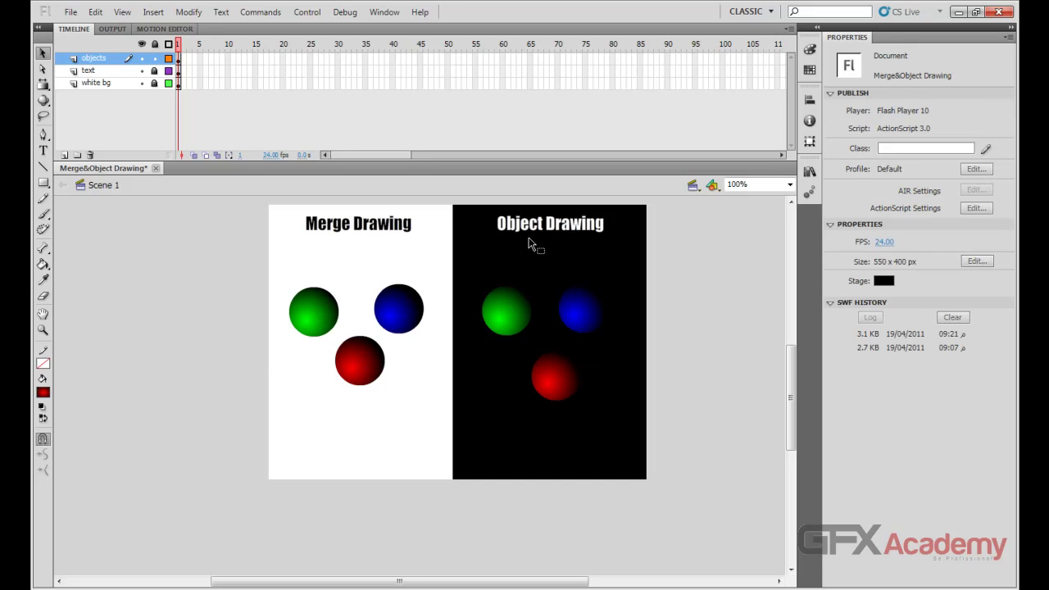
- Draw a red gradient circle about 92 px wide with the Oval tool below the Merge Drawing circles, select its shape, and delete it
click(43, 184)
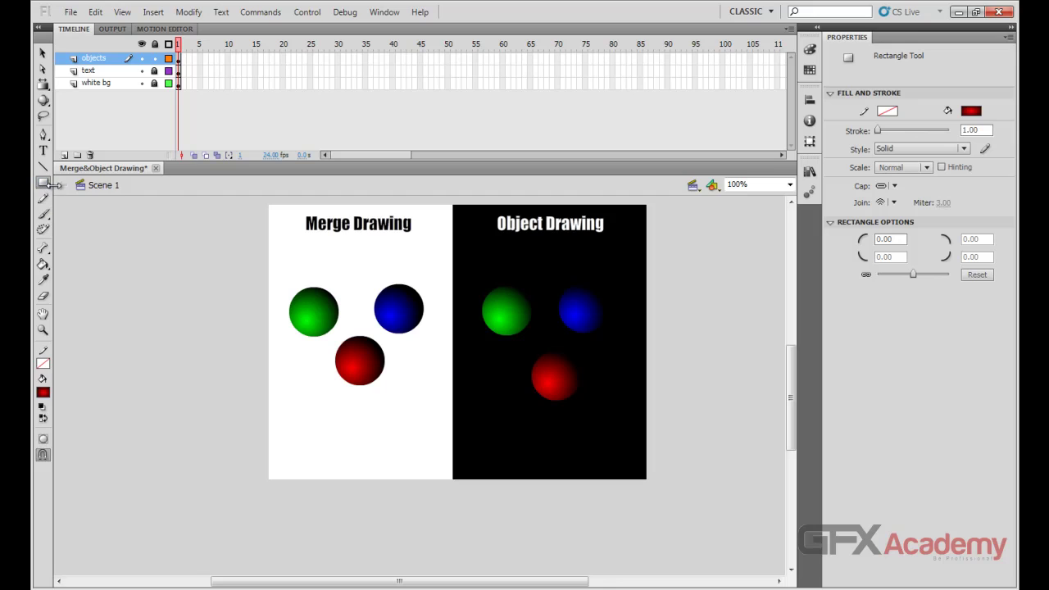
click(43, 184)
click(73, 197)
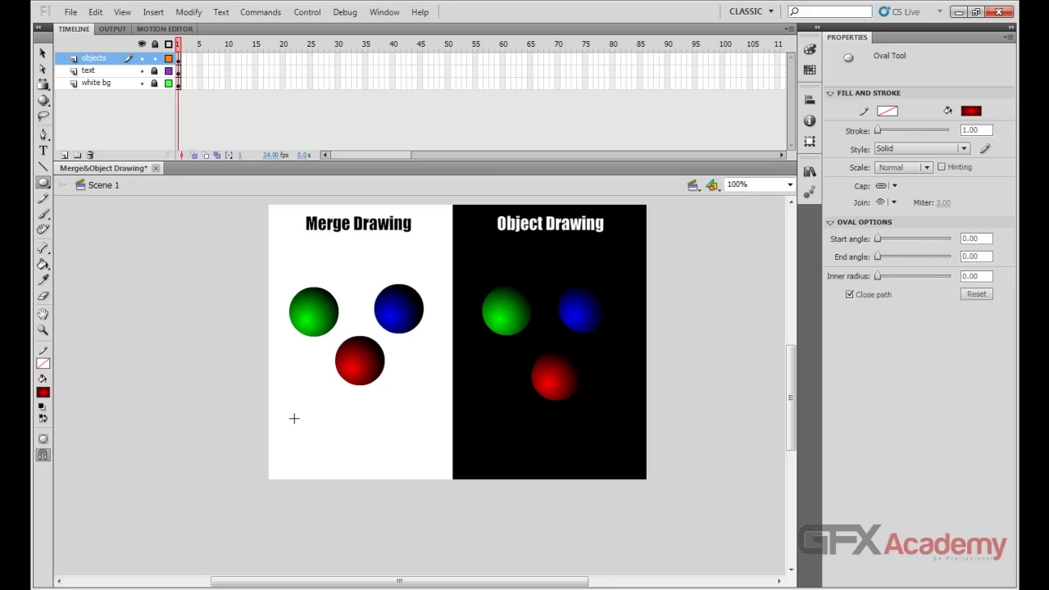
drag(295, 418, 357, 459)
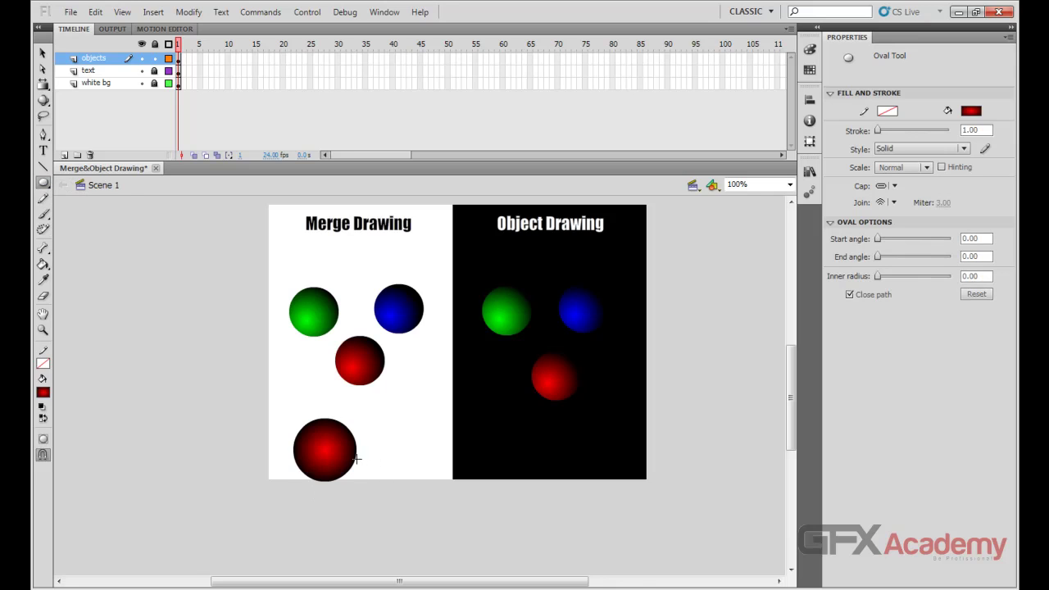
key(v)
click(321, 438)
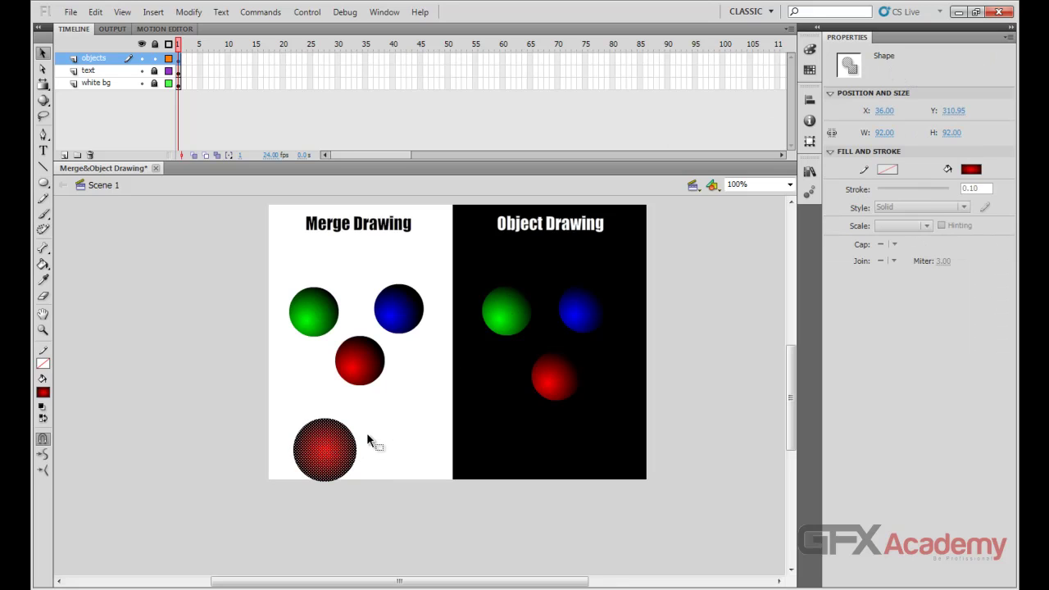
key(Delete)
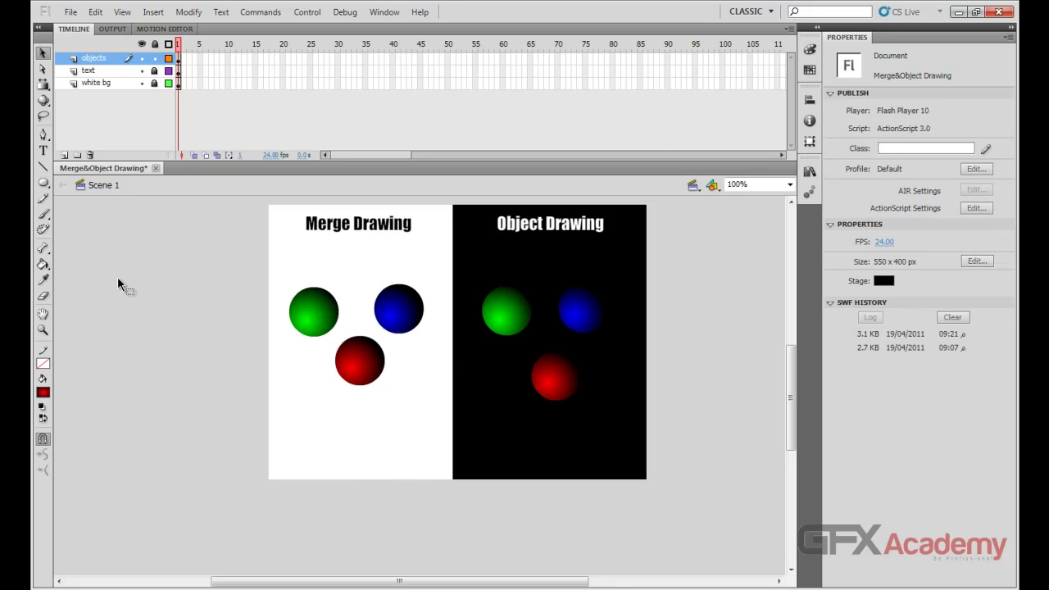
- Turn on Object Drawing for the Oval tool and draw a red circle about 61 px wide near the lower part of the white area
click(44, 184)
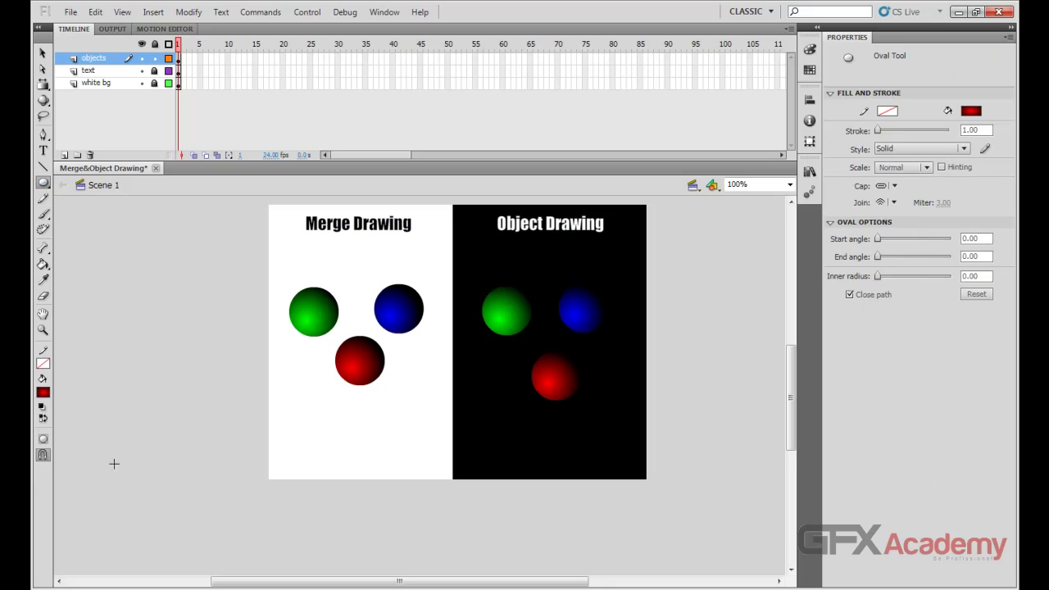
click(44, 442)
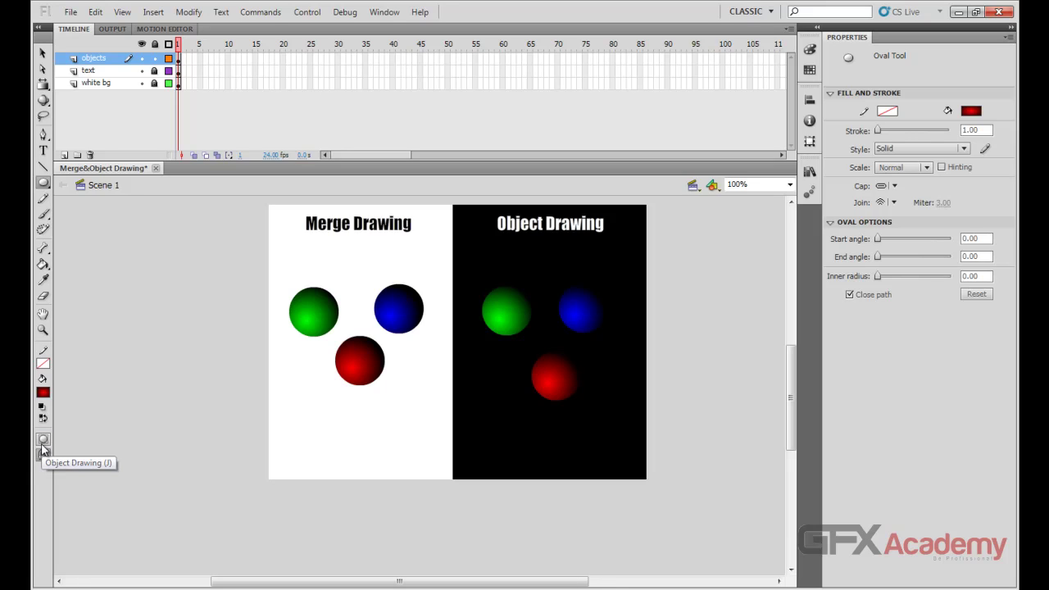
click(43, 453)
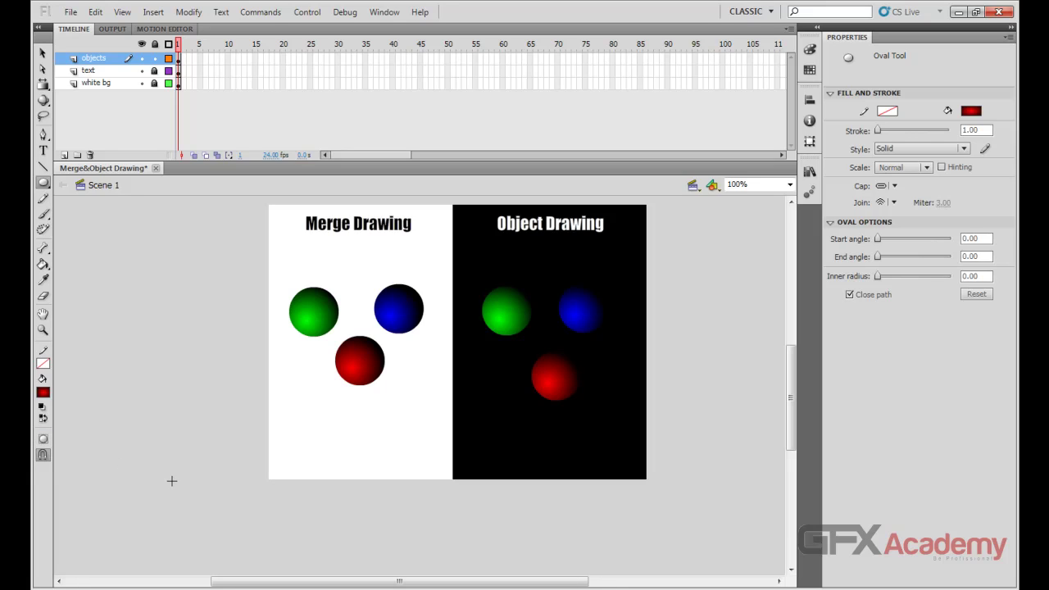
key(j)
drag(302, 414, 322, 434)
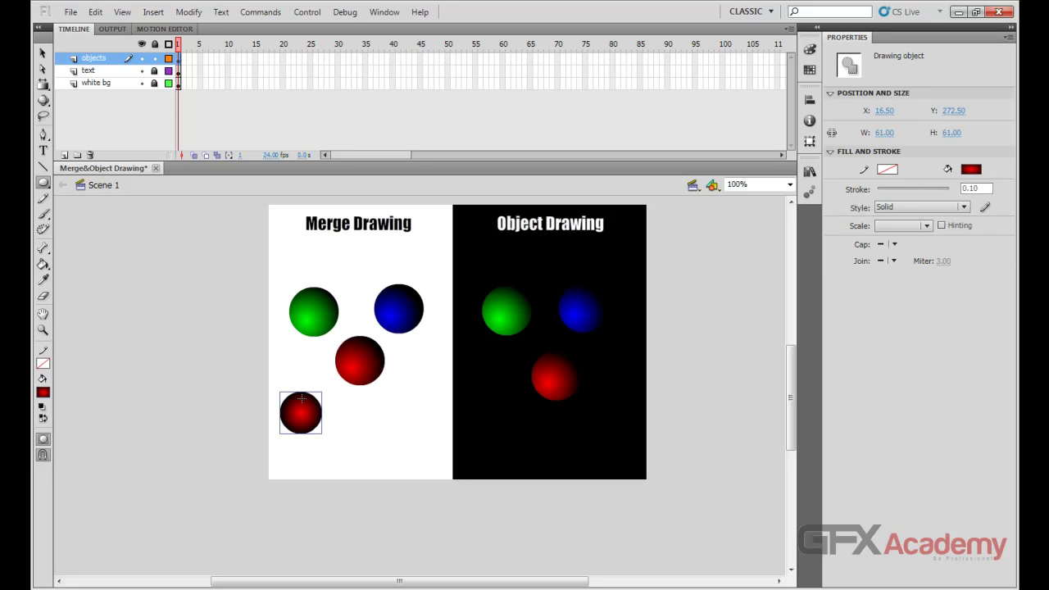
- Move the new red drawing-object circle to about X 72.7, Y 279.4 and clear the selection
key(v)
drag(295, 411, 342, 427)
click(377, 437)
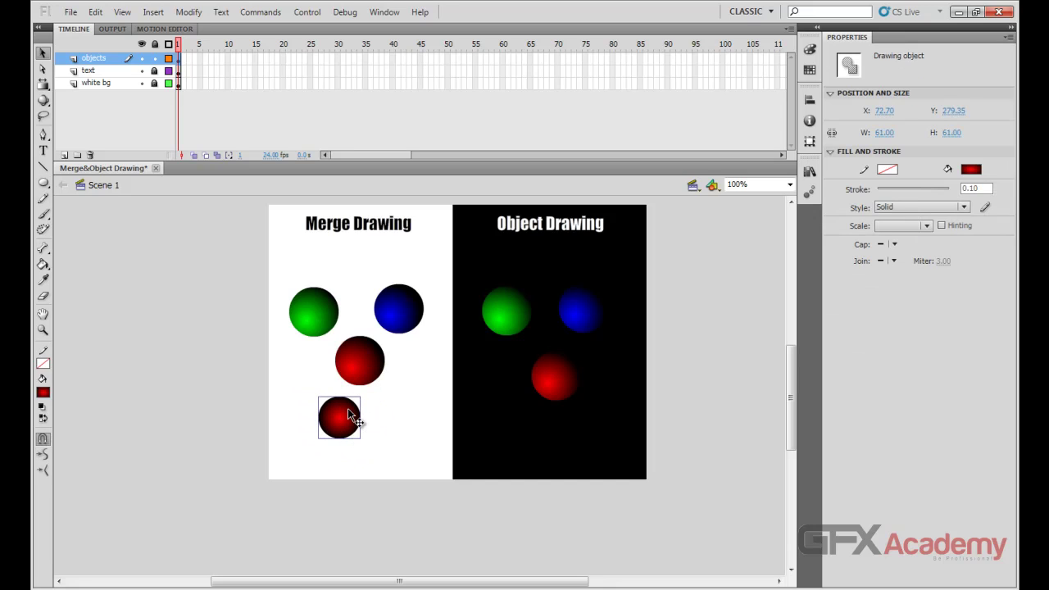
- Draw two more red drawing-object circles, about 54 px and 43.5 px wide, near the bottom of the white area
click(43, 182)
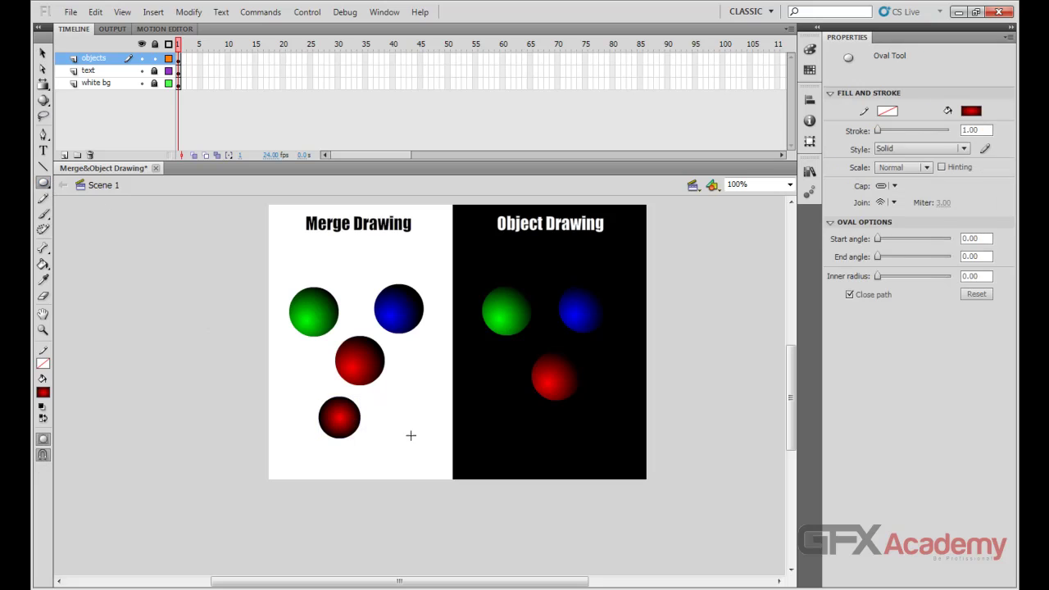
drag(405, 427, 441, 464)
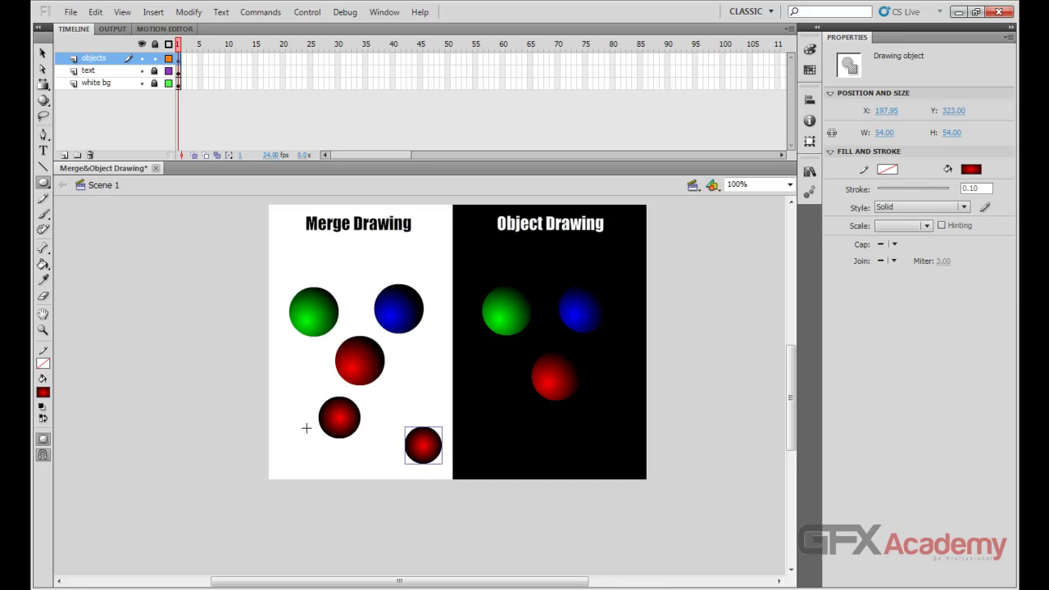
mouse_move(289, 432)
mouse_down()
mouse_move(328, 466)
mouse_move(320, 459)
mouse_up()
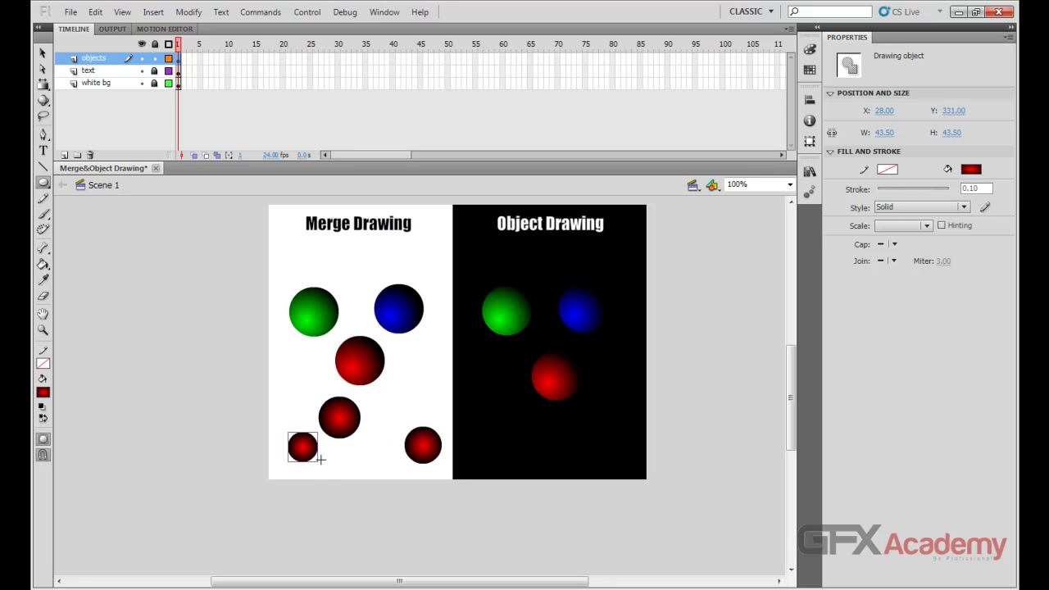
- Delete the three test circles drawn in Object Drawing mode from the white area
key(v)
key(Delete)
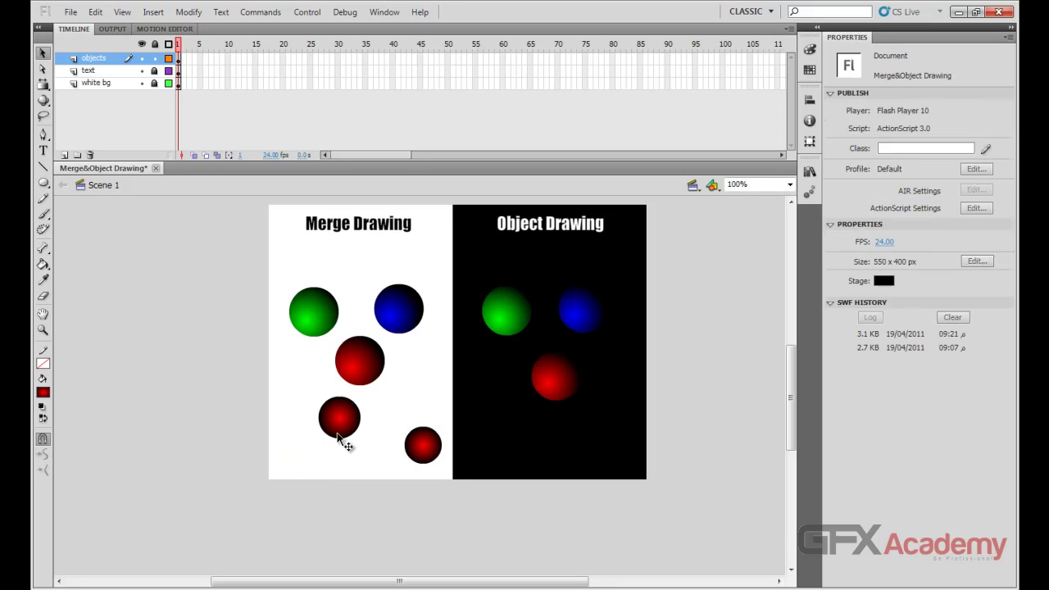
click(342, 428)
key(Delete)
click(433, 453)
key(Delete)
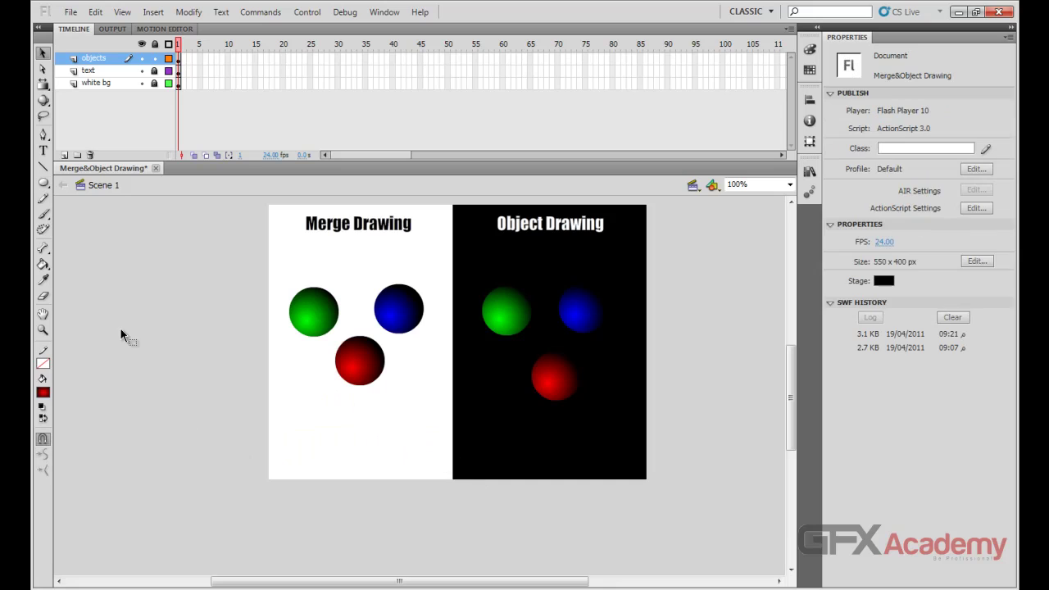
- Set the Pencil stroke to black and draw an oval about 69 × 53 px and a rectangle about 59.5 × 46.5 px on the white area
click(43, 168)
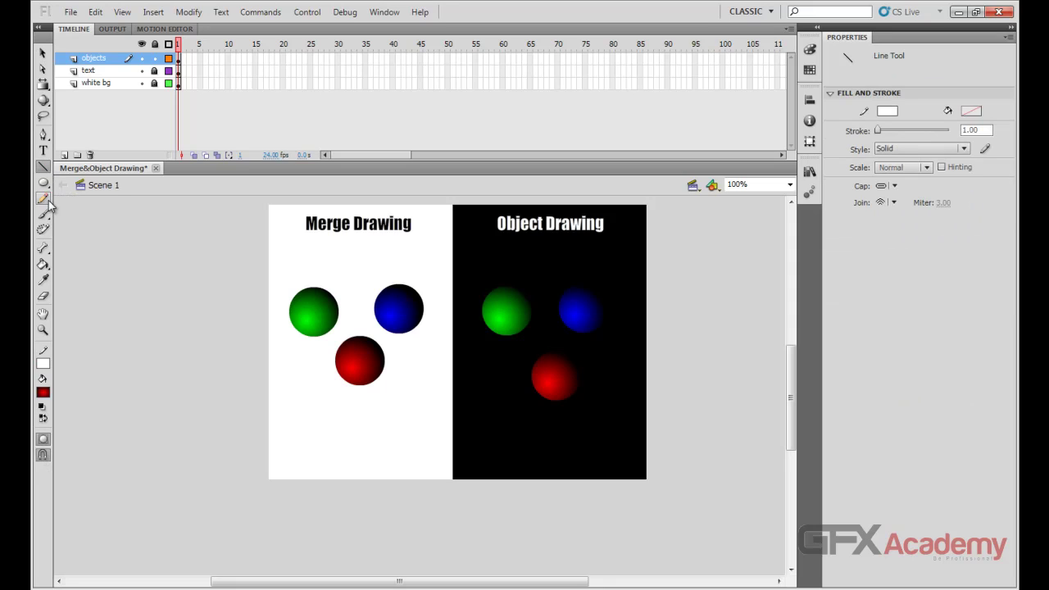
click(44, 200)
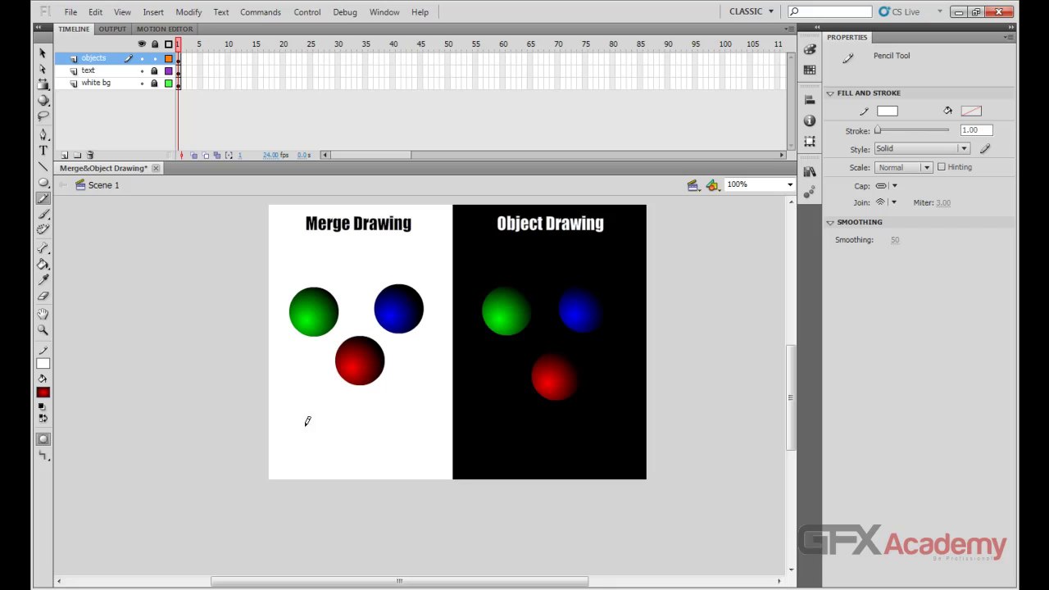
click(44, 365)
click(62, 389)
mouse_move(326, 419)
mouse_down()
mouse_move(314, 445)
mouse_move(349, 450)
mouse_move(355, 429)
mouse_move(328, 414)
mouse_move(383, 429)
mouse_move(384, 443)
mouse_move(423, 444)
mouse_move(427, 411)
mouse_move(383, 411)
mouse_up()
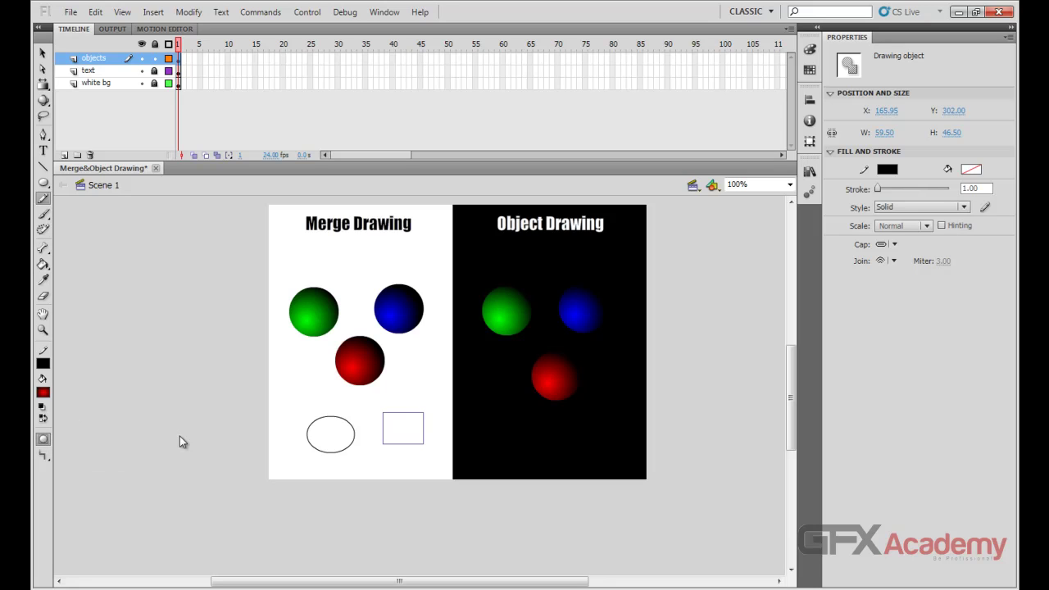
- Select and delete the pencil-drawn rectangle and oval below the Merge Drawing circles
key(v)
click(345, 443)
click(398, 436)
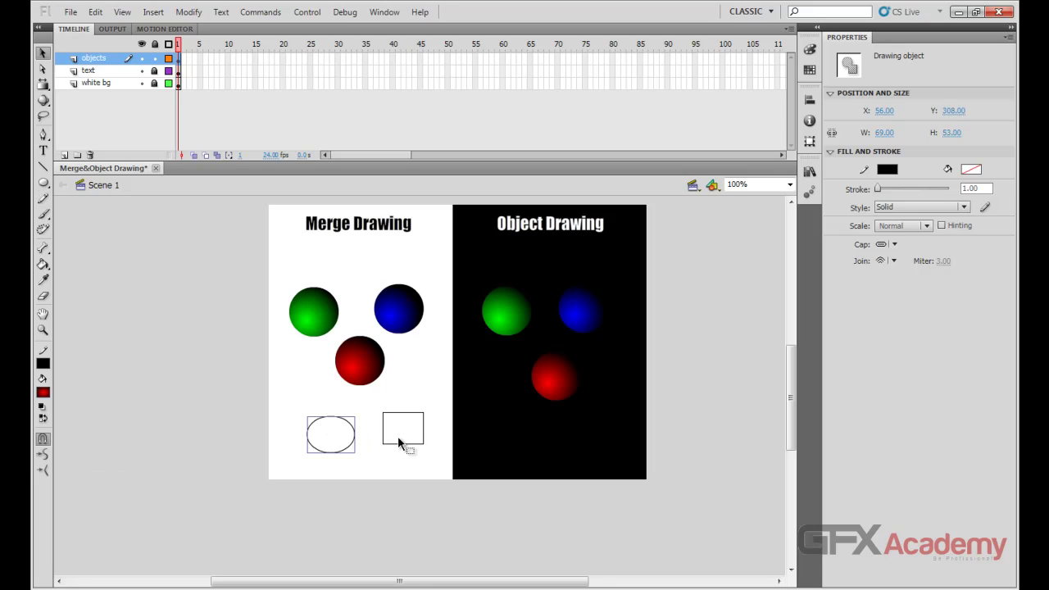
click(398, 437)
click(399, 441)
key(Delete)
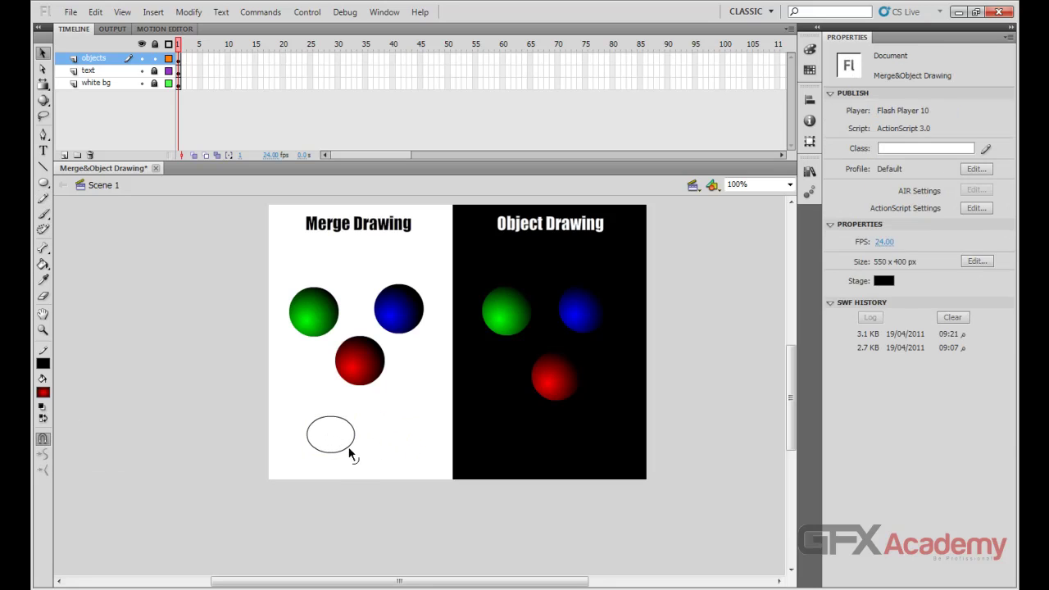
click(348, 447)
key(Delete)
- With Object Drawing off, draw a black-outlined red circle about 62.5 px wide below the Merge Drawing circles, and delete its fill and outline separately
click(44, 183)
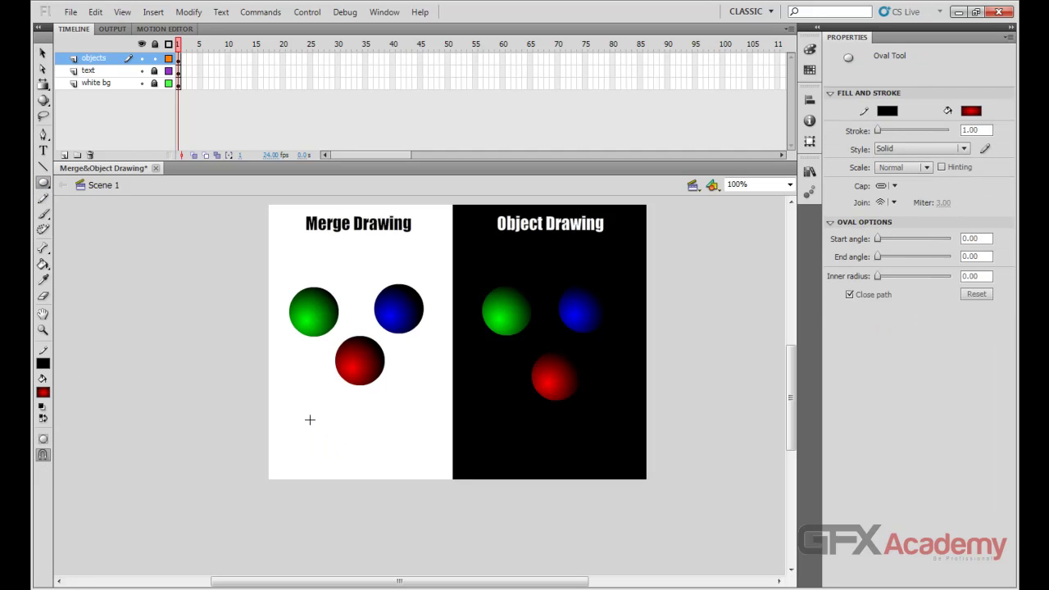
drag(310, 419, 354, 461)
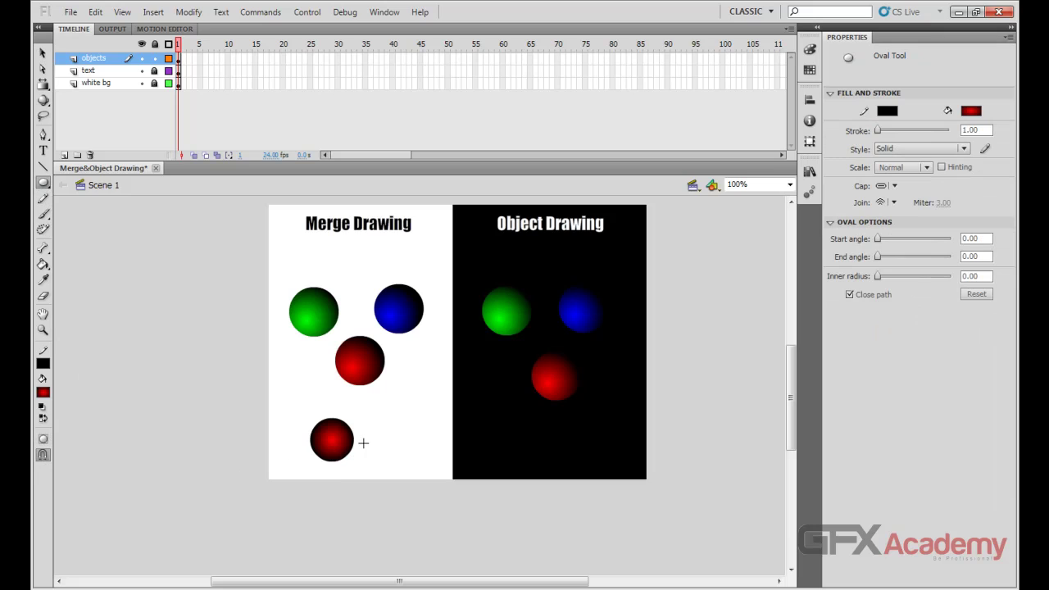
key(v)
click(349, 445)
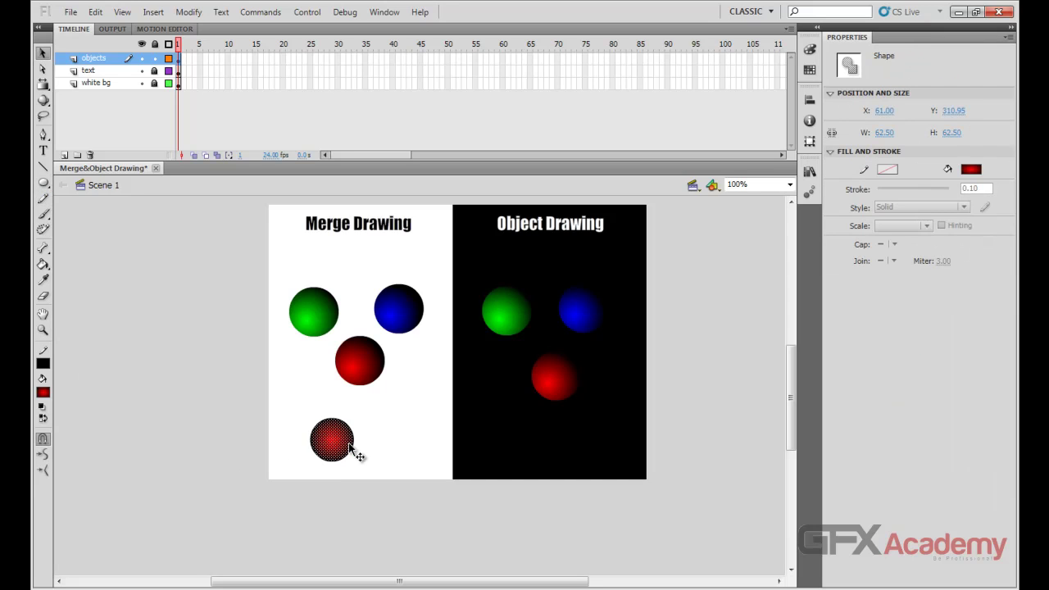
key(Delete)
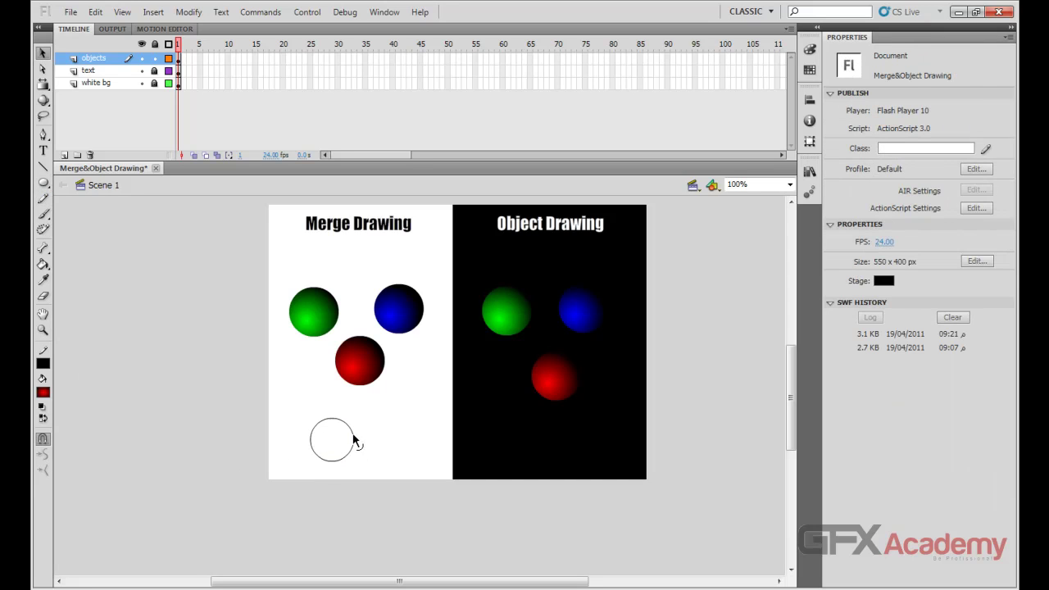
click(353, 441)
key(Delete)
drag(794, 364, 794, 359)
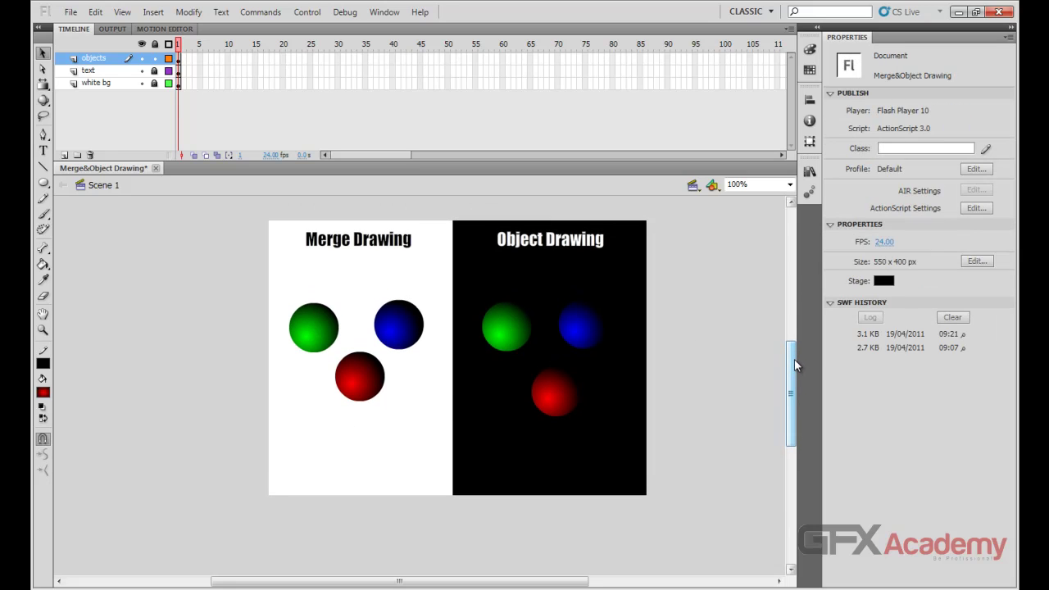